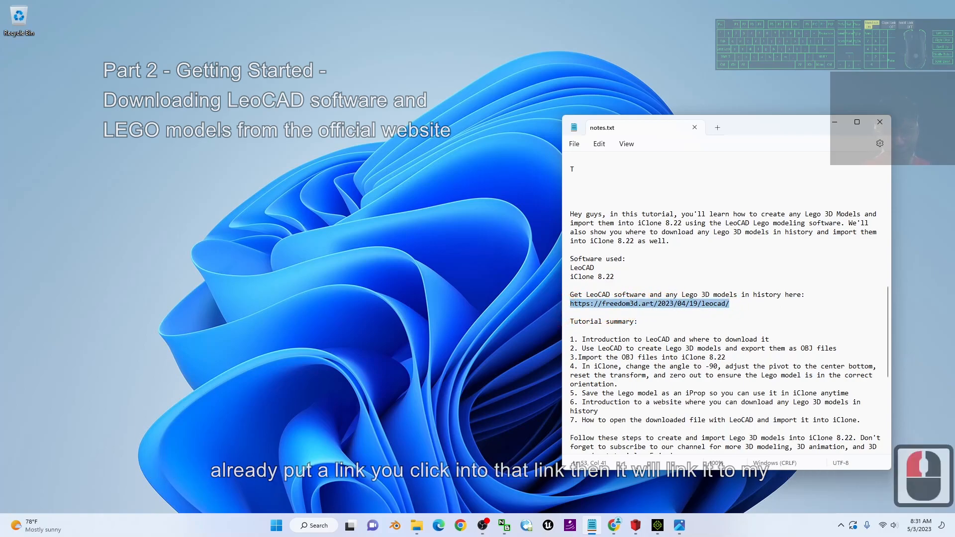
Step: Switch to Chrome and find the two download links near the end of the LeoCAD (LEGO 3D Modeling Software) post
left_click(617, 525)
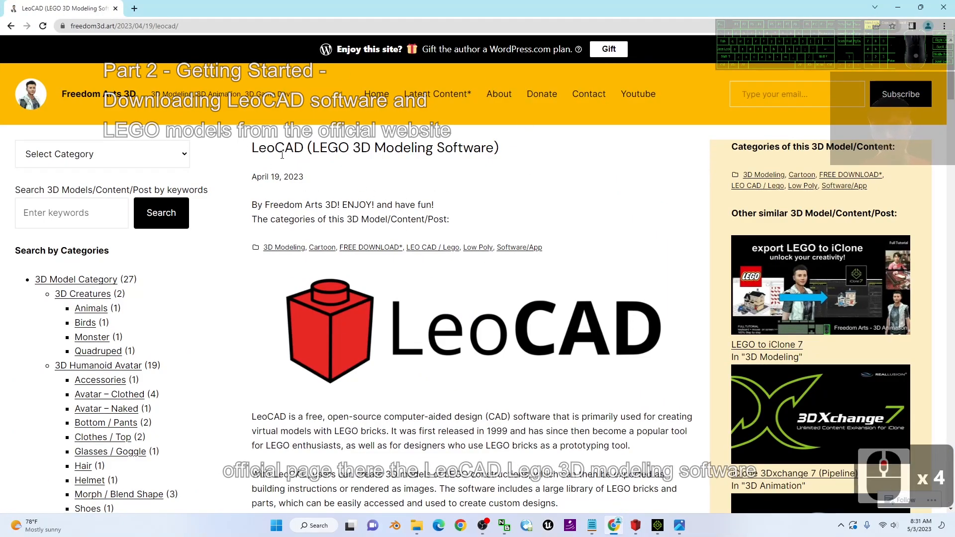
left_click_drag(255, 149, 315, 145)
left_click(348, 145)
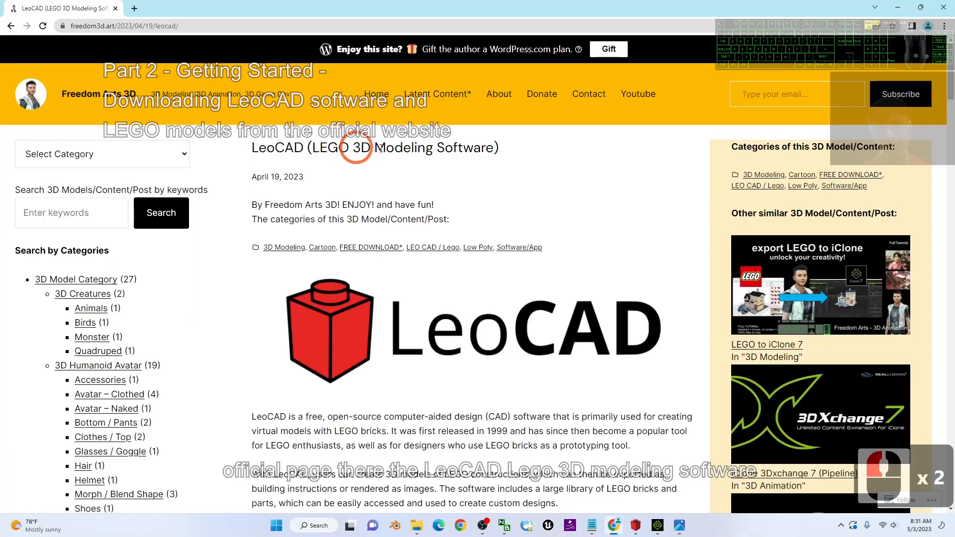
scroll(546, 183, "down", 20)
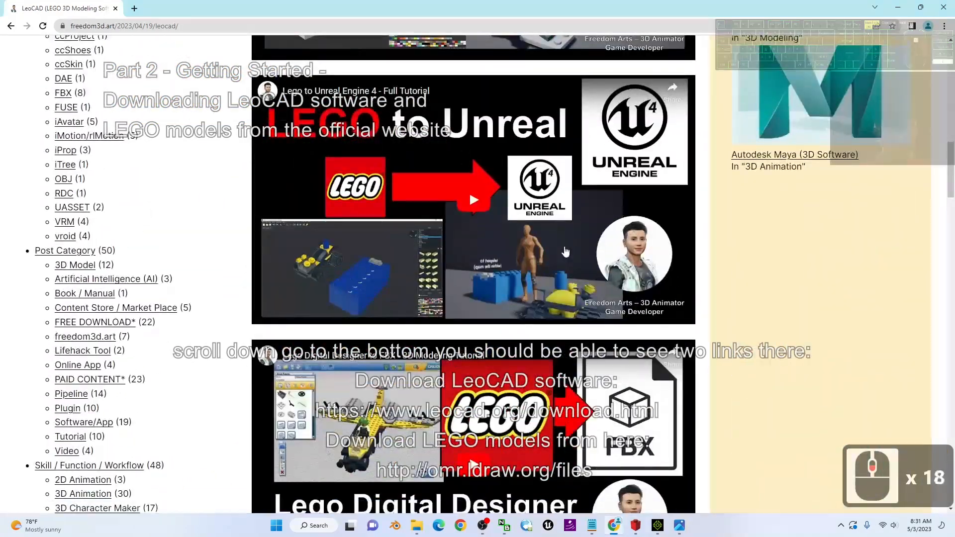
scroll(553, 300, "down", 16)
scroll(537, 303, "up", 8)
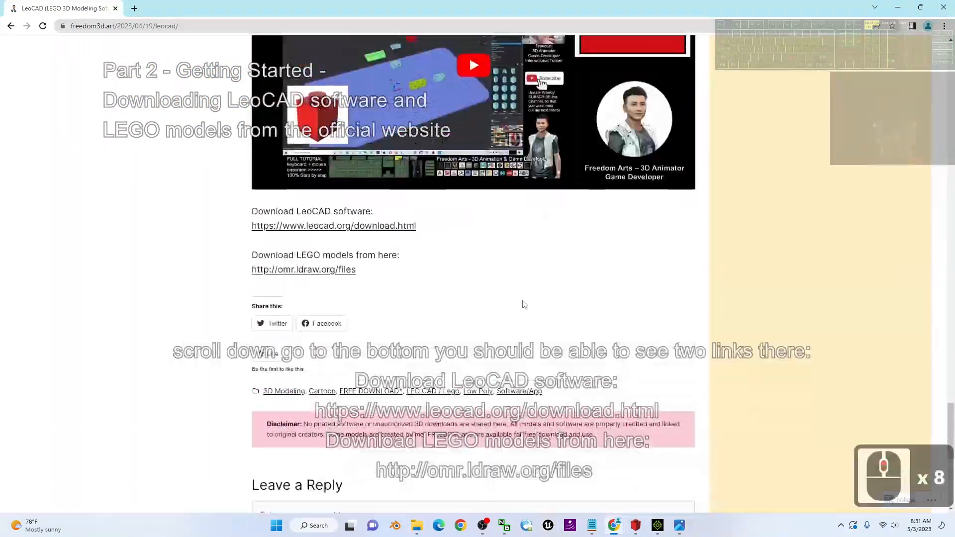
Step: Open the leocad.org download page from the post in a separate tab and look at the Windows download
left_click_drag(275, 212, 333, 212)
left_click(310, 211)
left_click(359, 226)
left_click(184, 6)
left_click(439, 218)
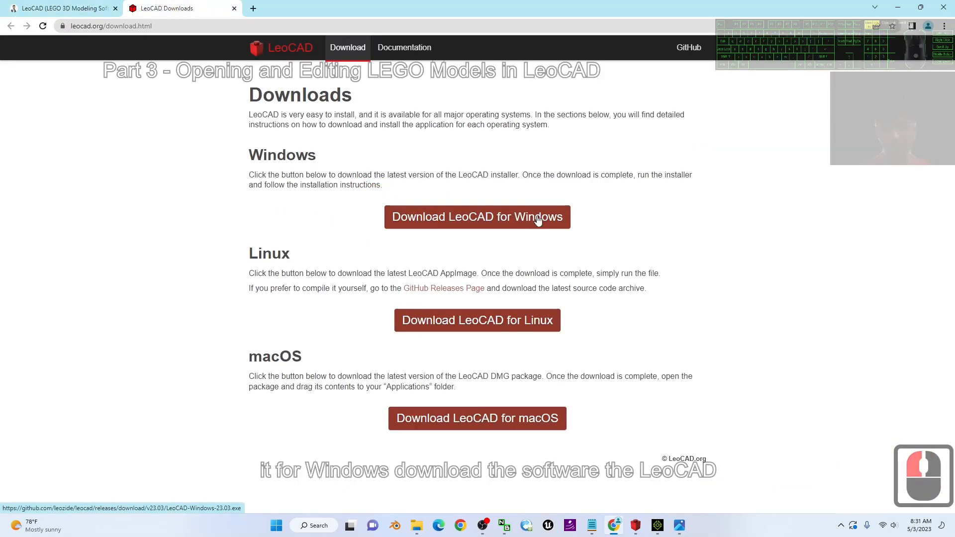
left_click(567, 227)
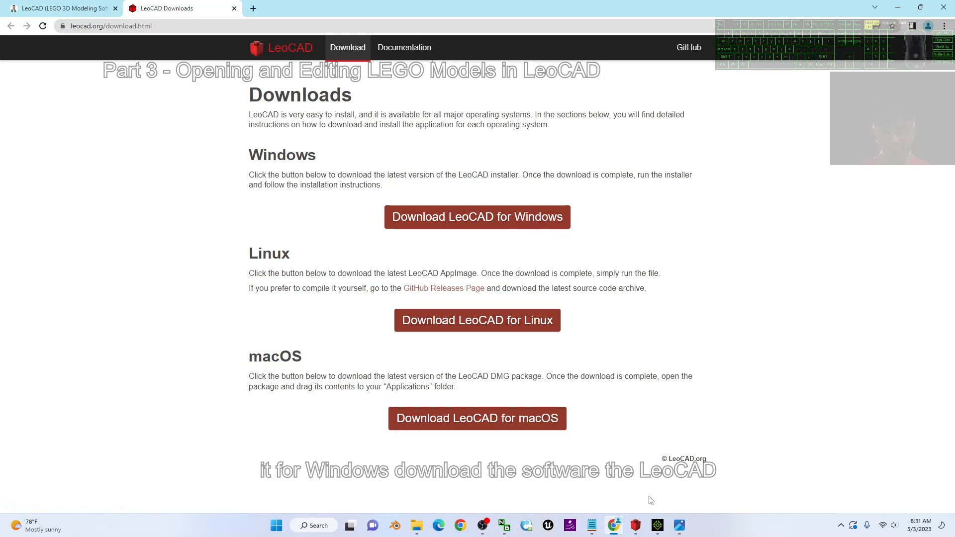
Step: Return to the LeoCAD post and open its LEGO models link omr.ldraw.org/files in a separate tab
left_click(639, 522)
left_click(639, 523)
left_click(21, 4)
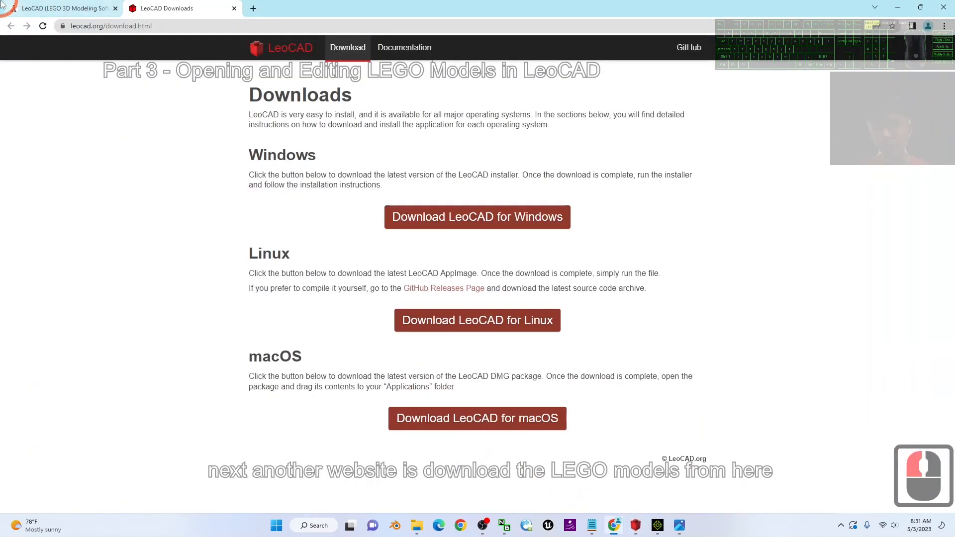
scroll(427, 341, "down", 1)
scroll(317, 299, "up", 2)
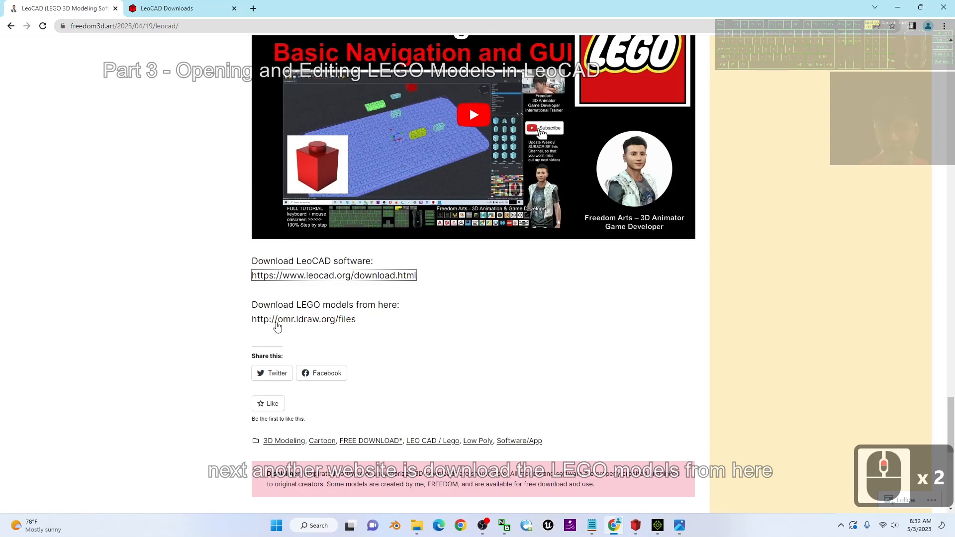
middle_click(295, 323)
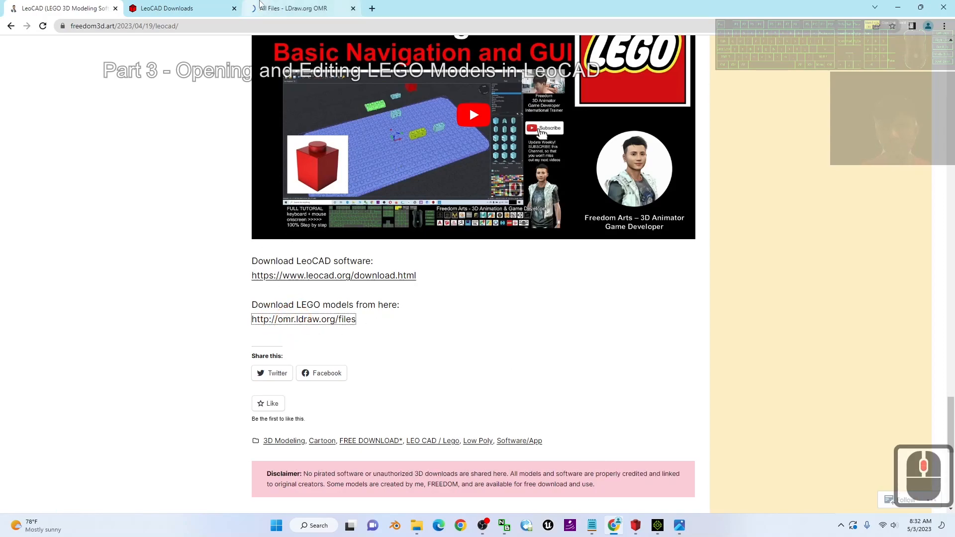
left_click(344, 9)
Step: Look over the LDraw All Files list and filter it by the search word "train"
scroll(515, 172, "down", 6)
scroll(442, 263, "up", 6)
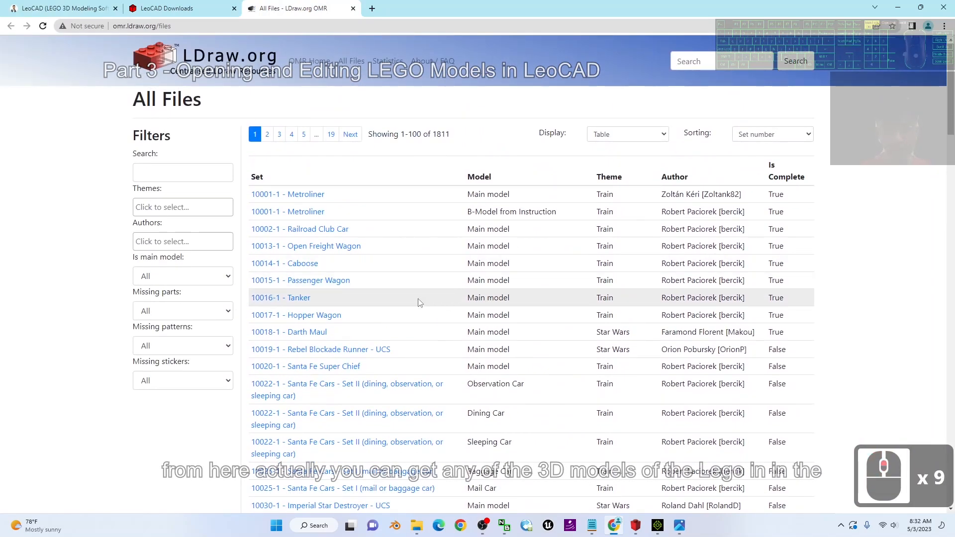
scroll(547, 330, "up", 2)
left_click(181, 171)
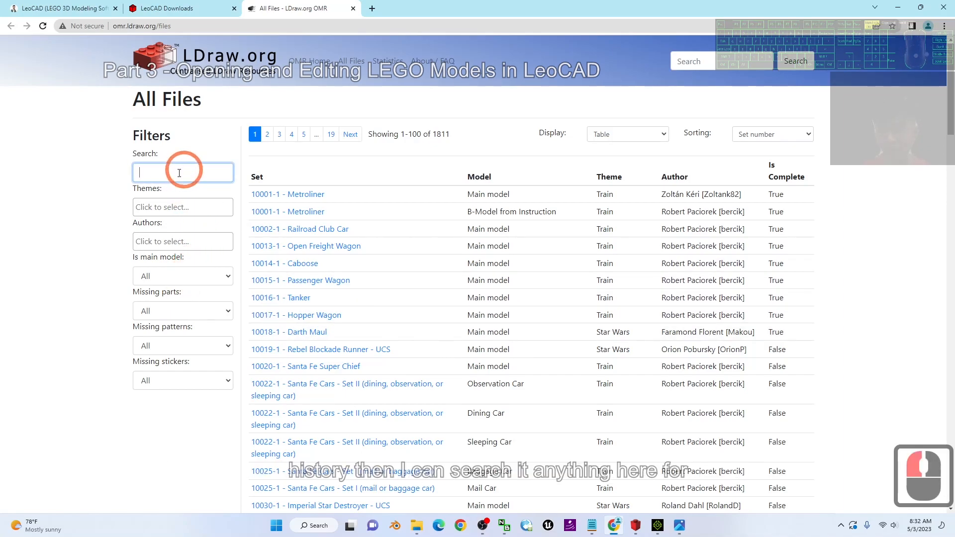
type("train")
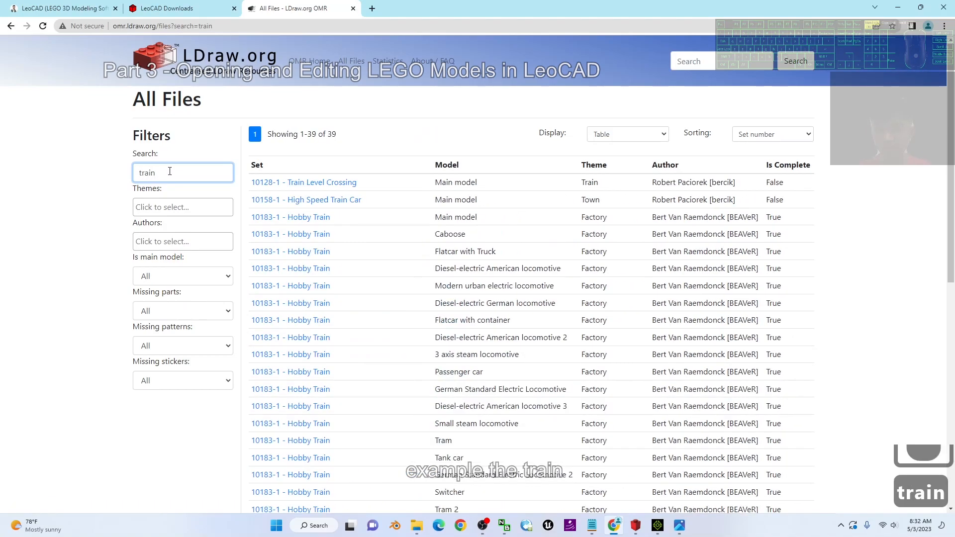
key("BackSpace")
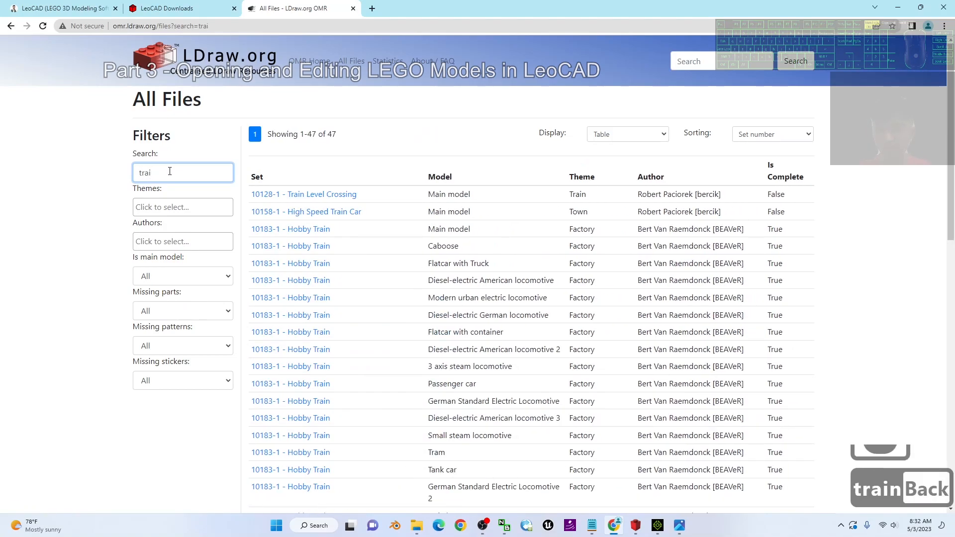
type("n")
key("Return")
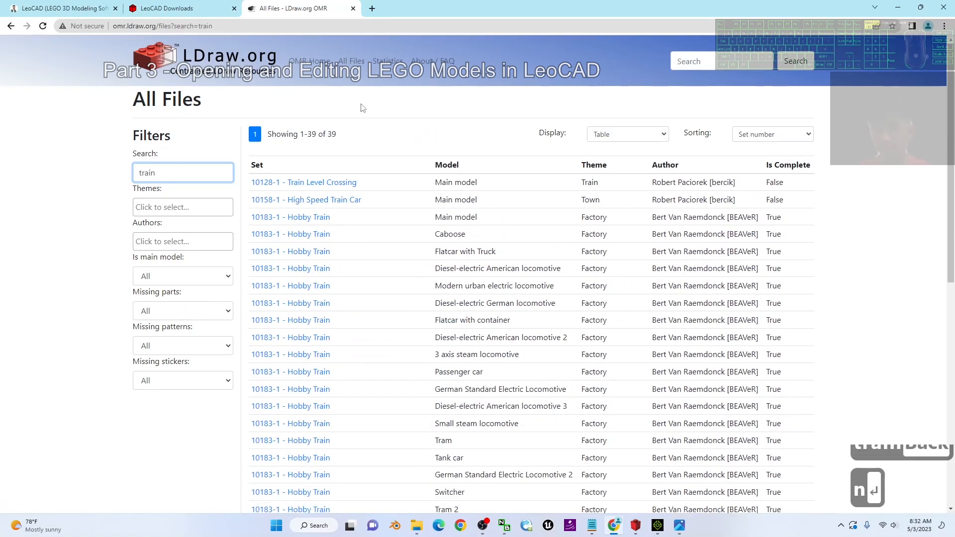
Step: Open the Train Level Crossing, High Speed Train Car and Hobby Train Diesel-electric American locomotive entries in separate tabs
middle_click(323, 183)
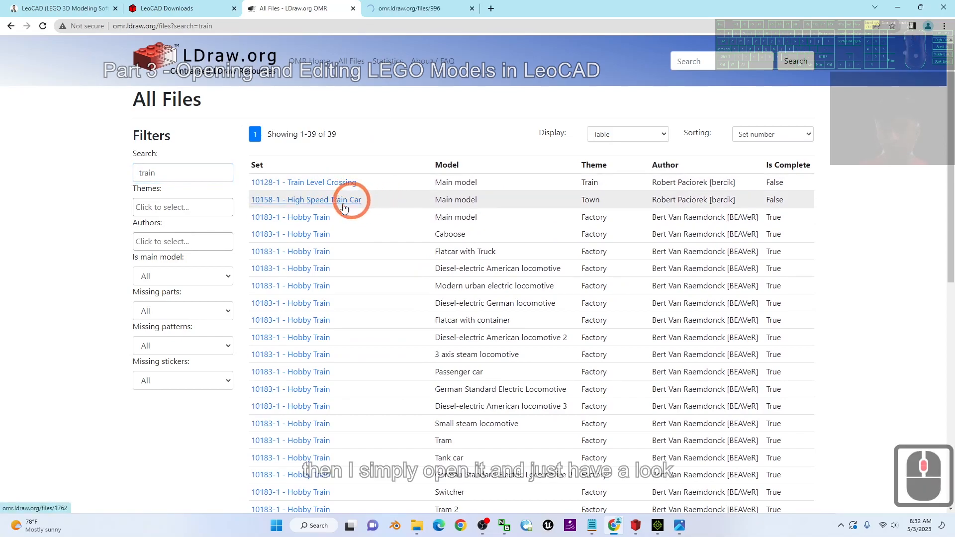
middle_click(338, 201)
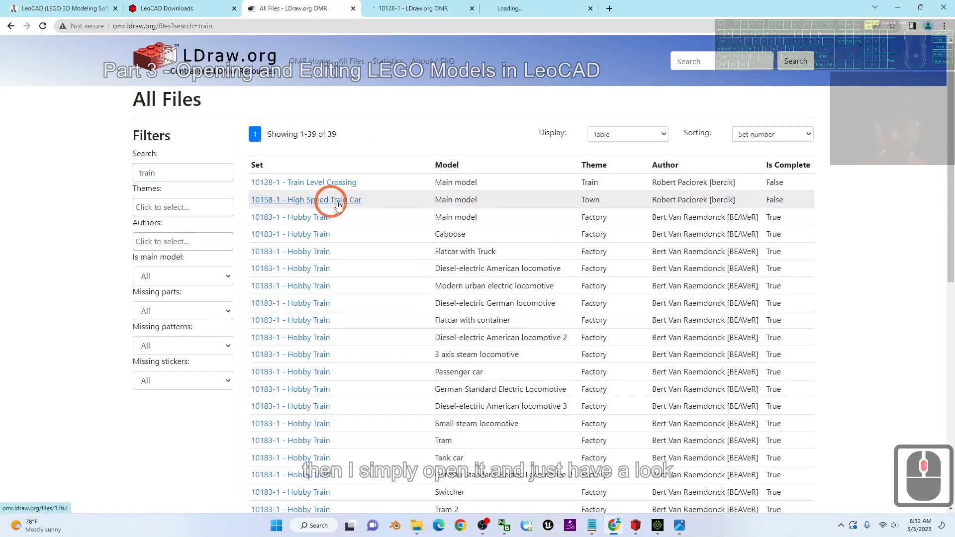
middle_click(317, 273)
Step: Compare the pictures and file details on the three opened train model pages
left_click(454, 9)
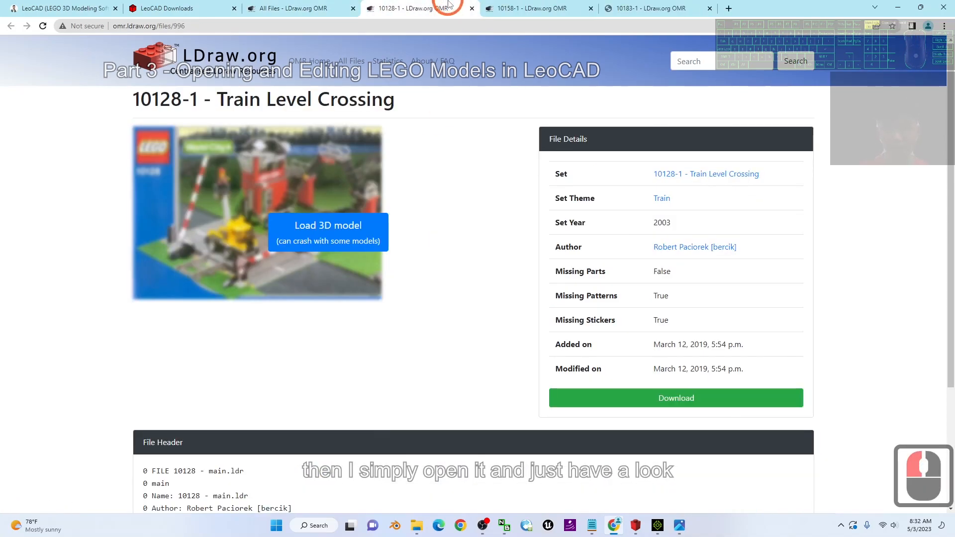
left_click(515, 7)
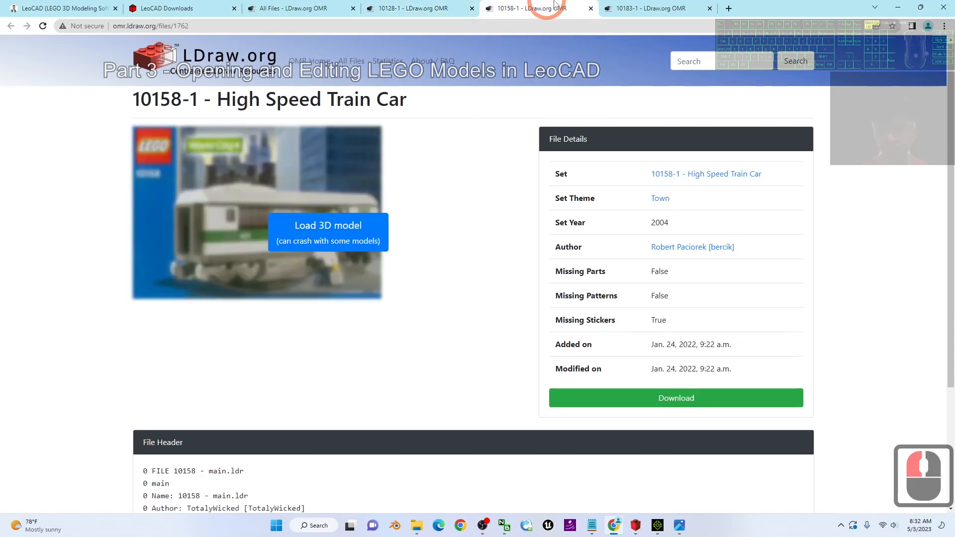
left_click(657, 6)
left_click(503, 7)
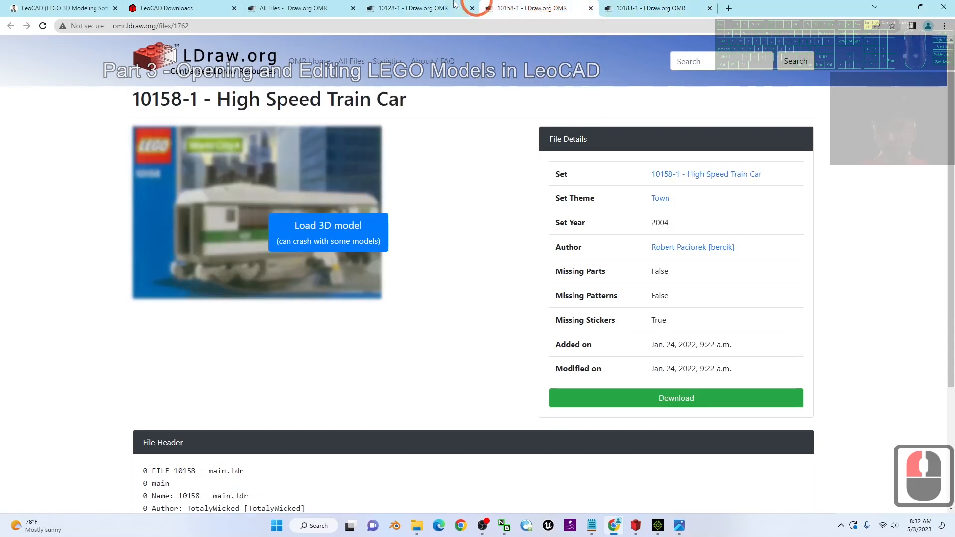
left_click(443, 6)
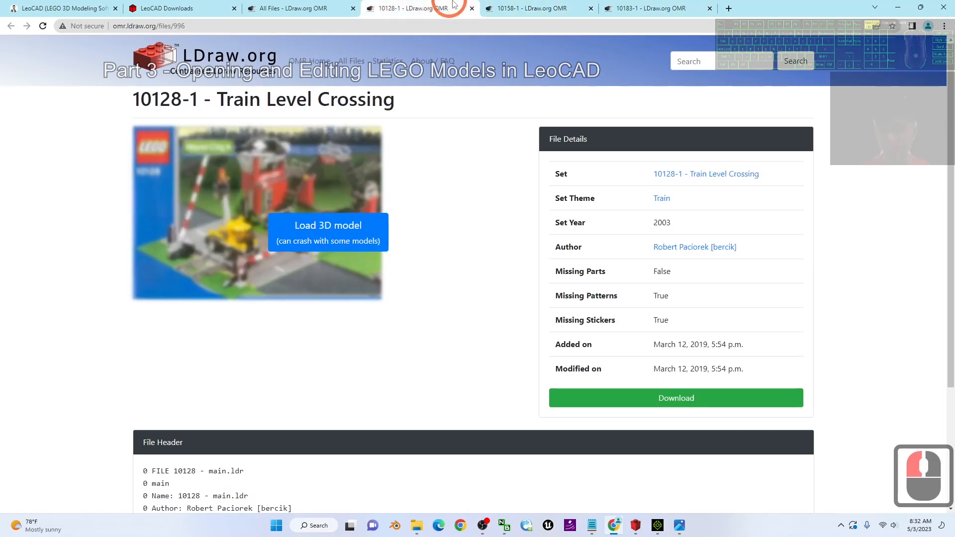
Step: Download the 10183-1 Hobby Train model from its page and show the MPD file in its folder
left_click(646, 8)
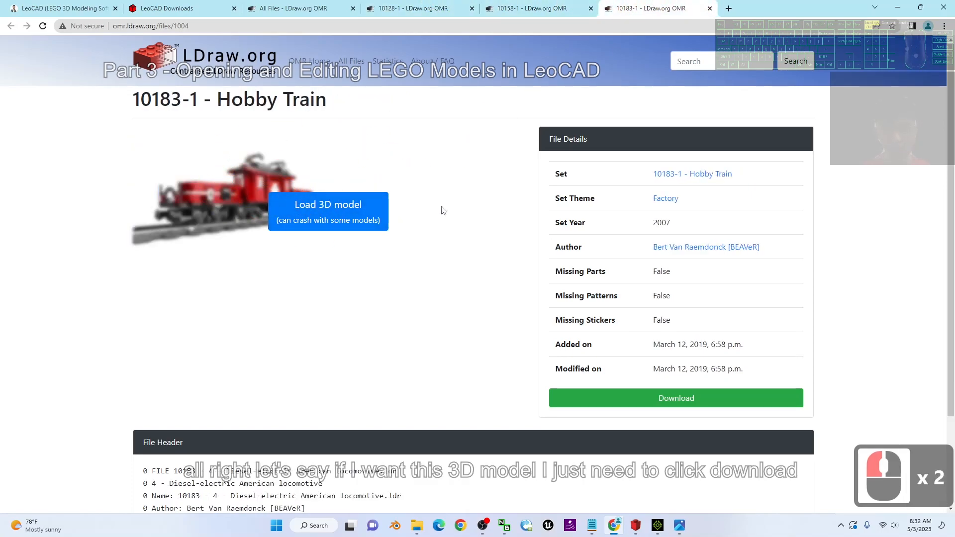
scroll(496, 230, "down", 2)
left_click(664, 300)
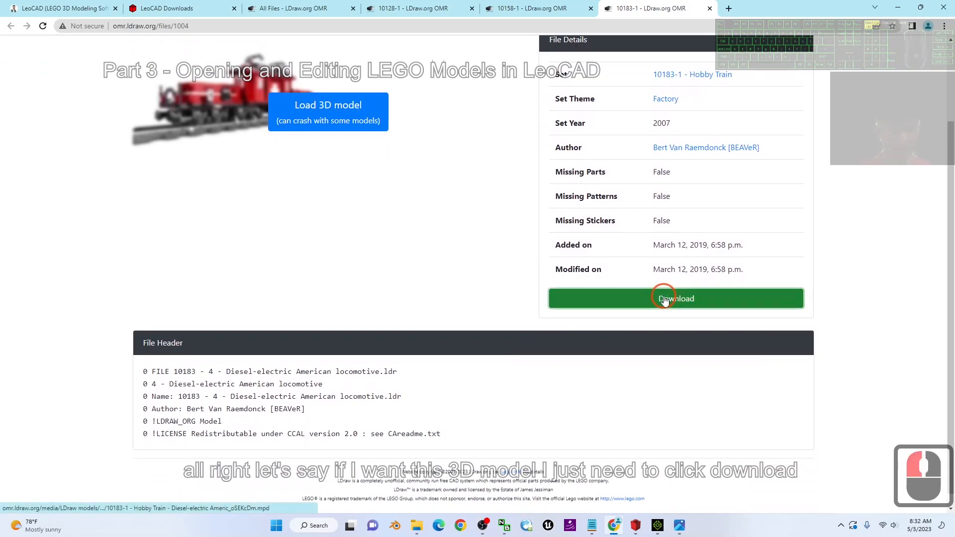
left_click(105, 499)
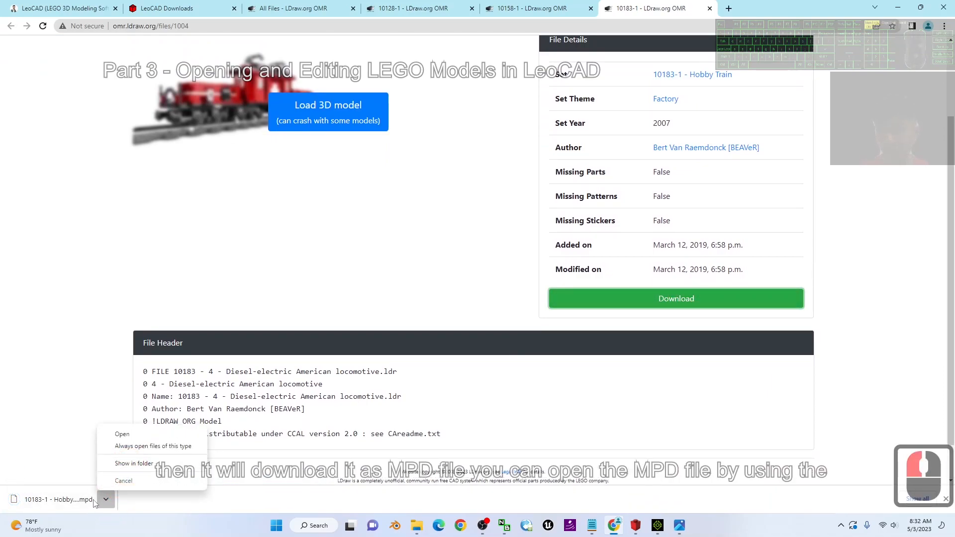
left_click(132, 463)
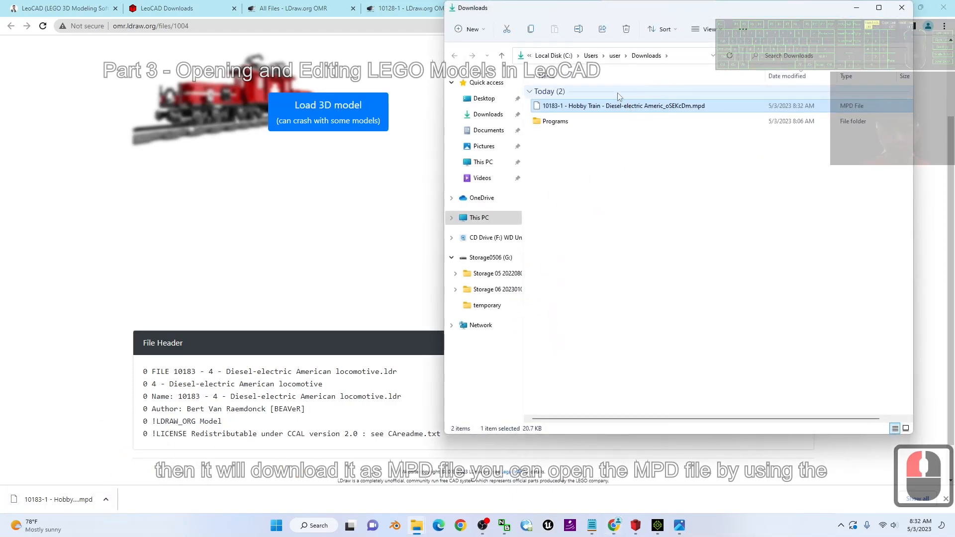
Step: Switch to LeoCAD and open 10183-1 - Hobby Train - Diesel-electric Americ_oSEKcDm.mpd from the Downloads folder
left_click(415, 107)
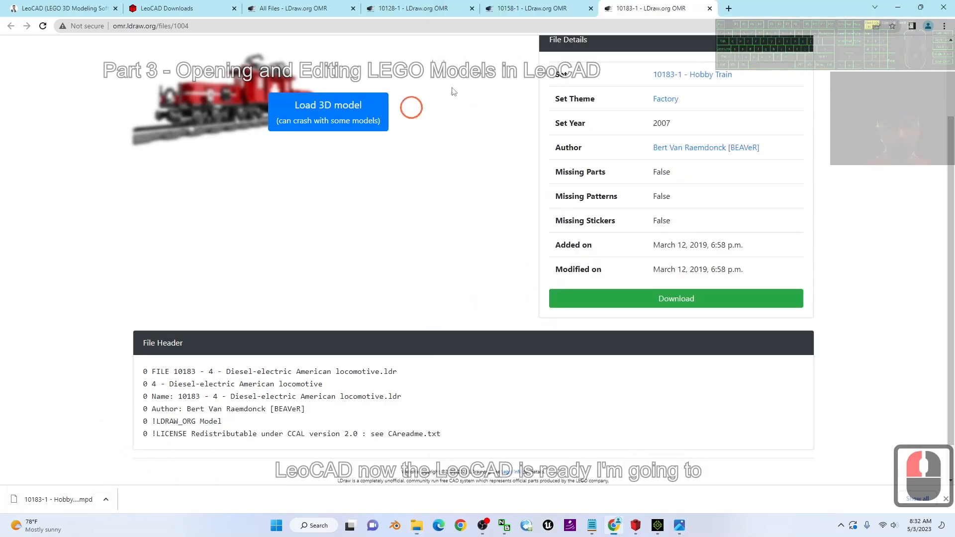
left_click(899, 6)
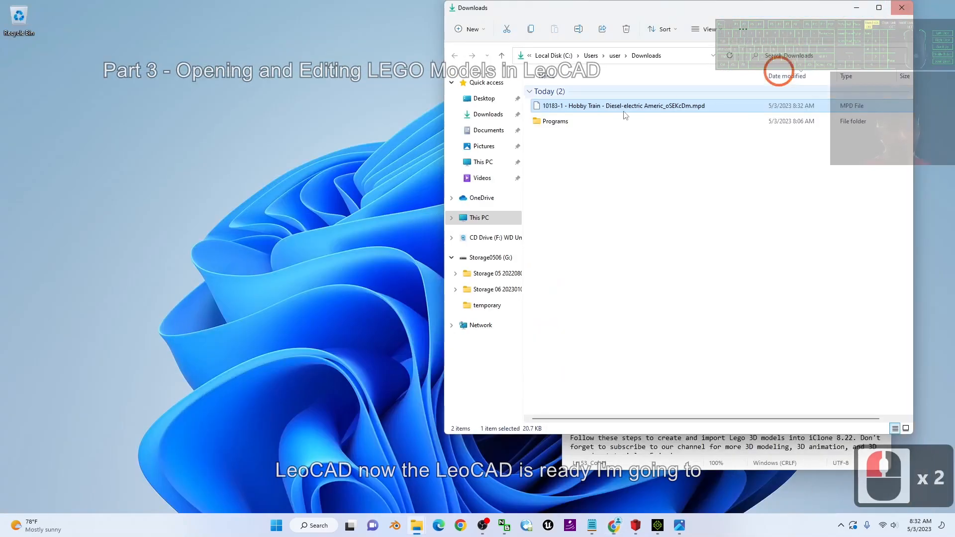
left_click(636, 525)
left_click(558, 260)
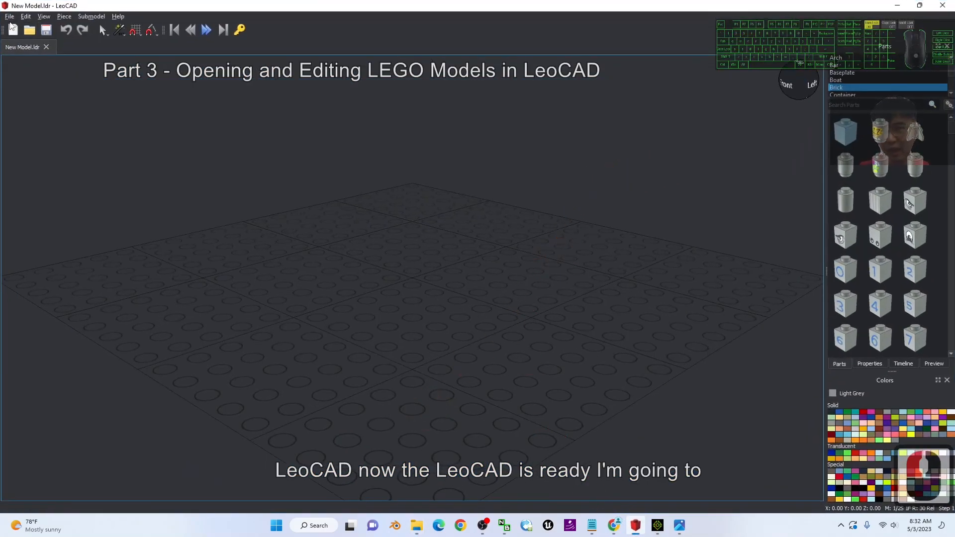
left_click(9, 17)
left_click(22, 35)
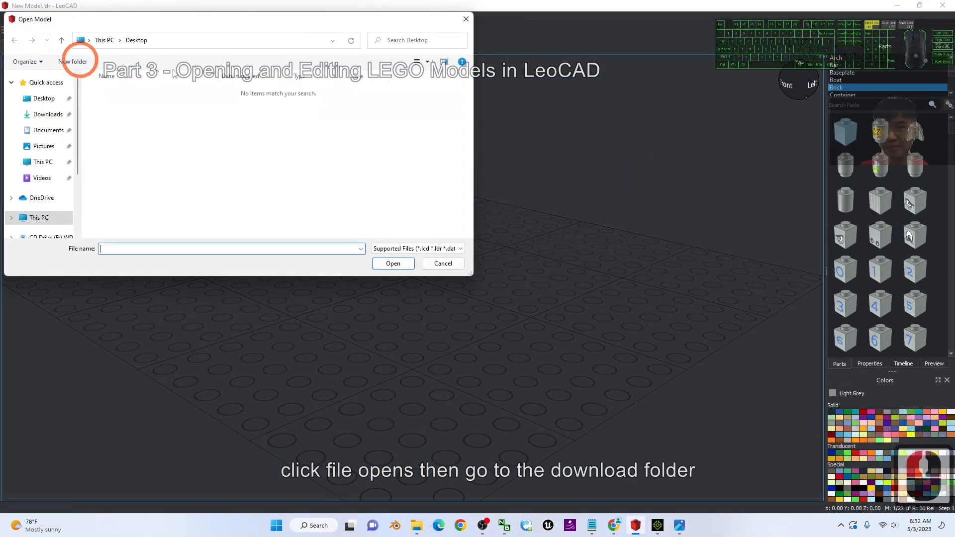
left_click(48, 114)
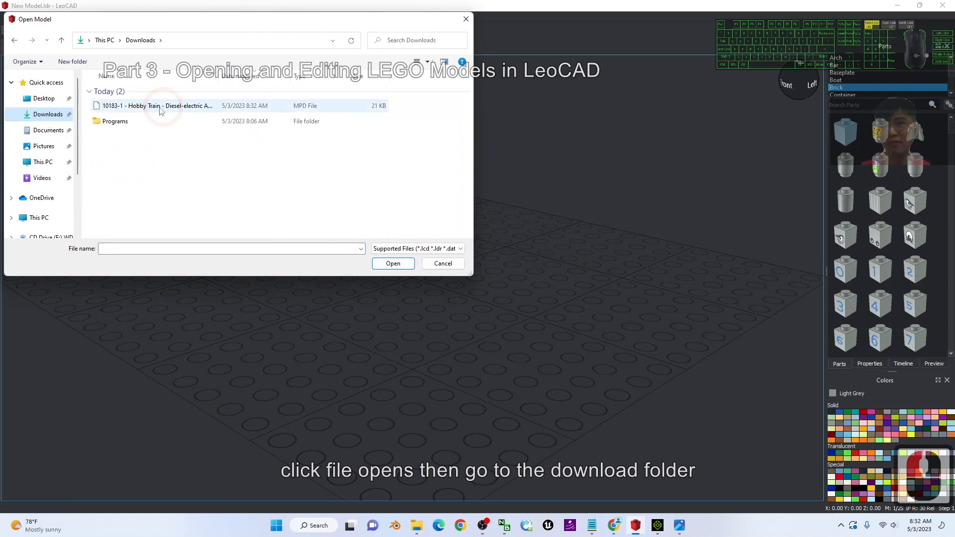
left_click_drag(219, 77, 315, 102)
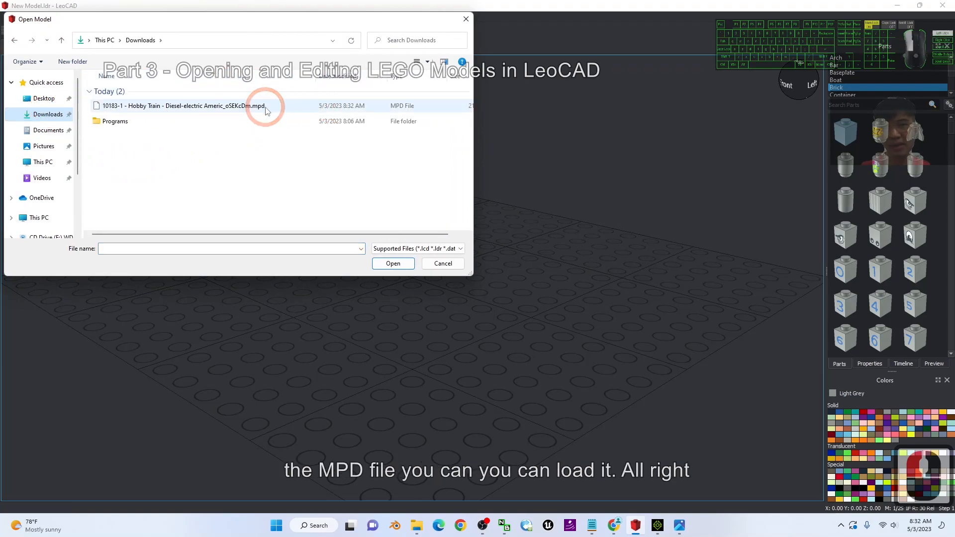
double_click(266, 107)
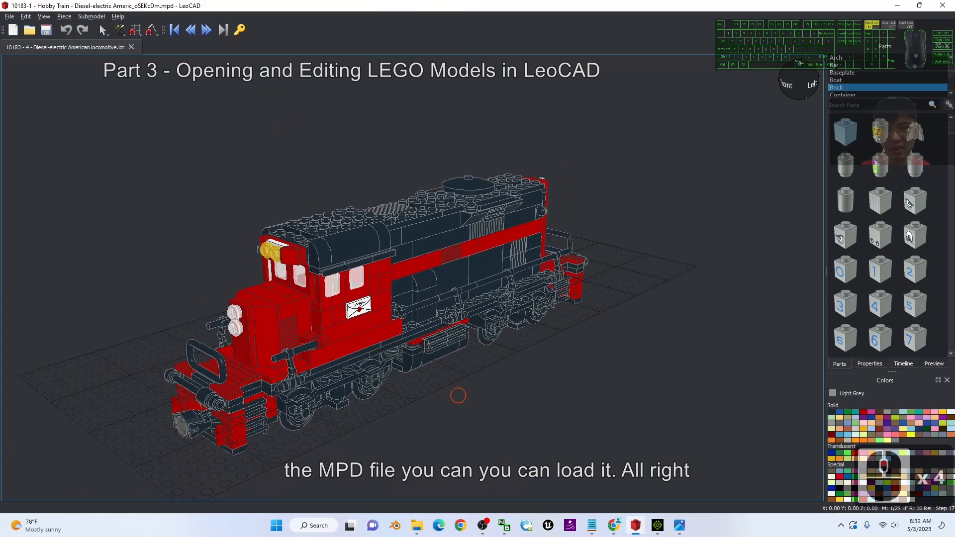
Step: Try moving the 1 x 2 plate with one centre stud on the locomotive's side walkway along the X axis
middle_click_drag(520, 402, 520, 403)
mouse_move(437, 410)
right_mouse_down()
mouse_move(508, 414)
mouse_move(425, 405)
right_mouse_up()
left_click(474, 214)
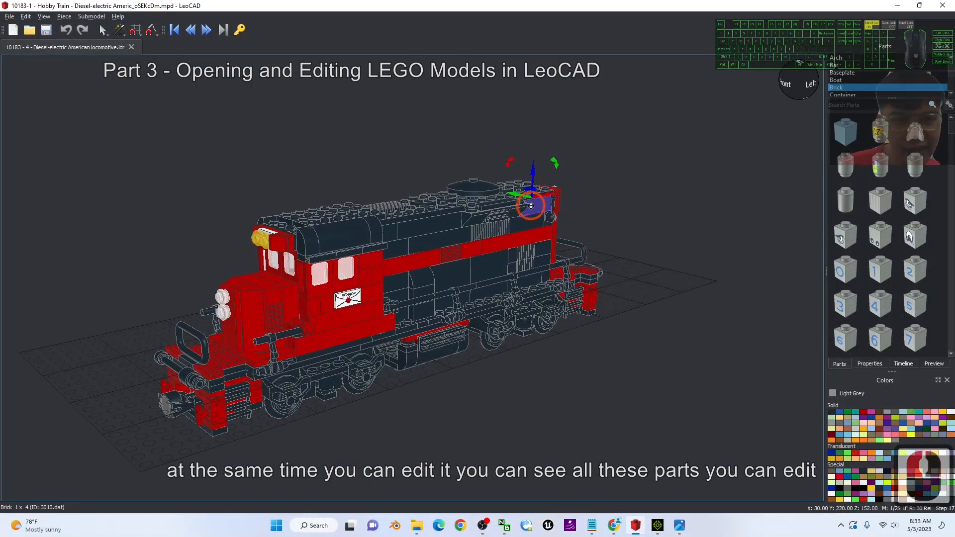
scroll(473, 214, "up", 5)
left_click(450, 352)
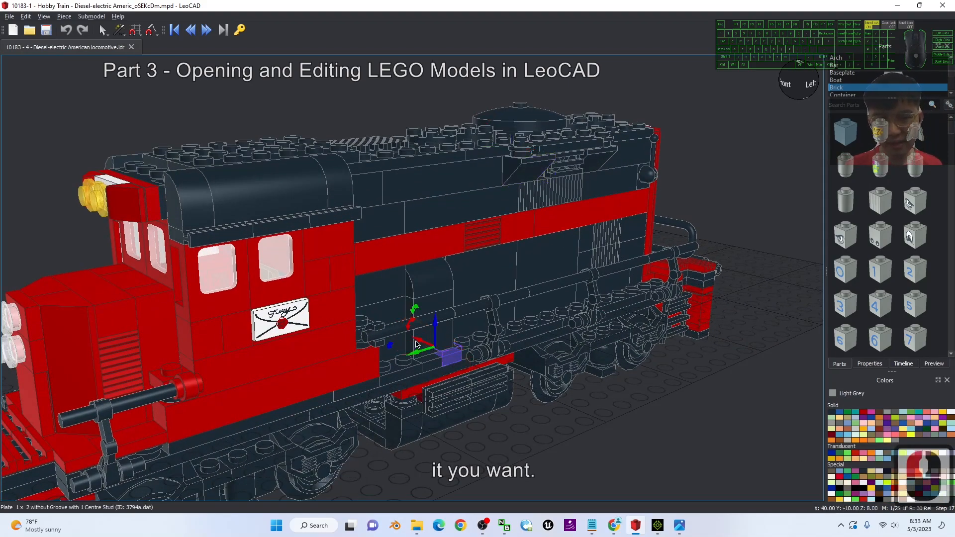
left_click_drag(417, 341, 422, 346)
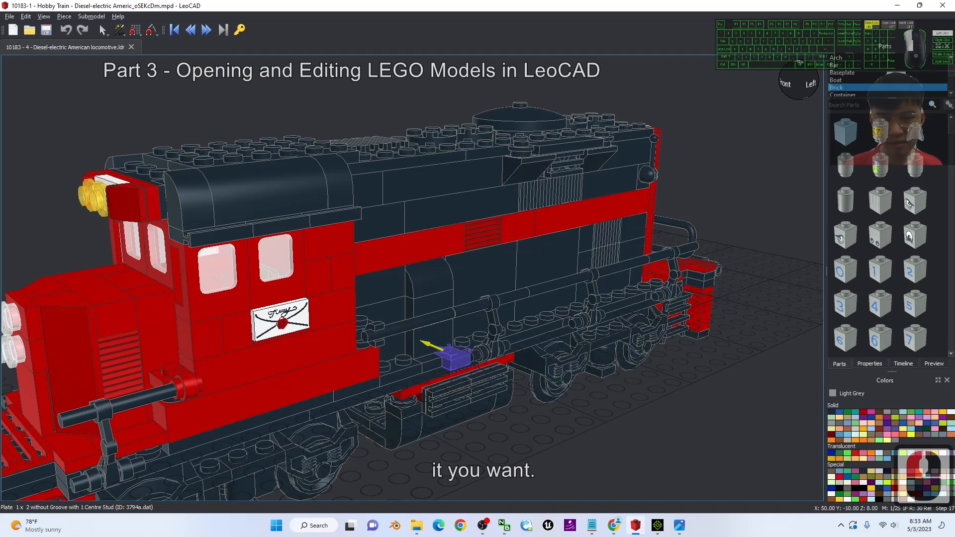
scroll(601, 363, "down", 5)
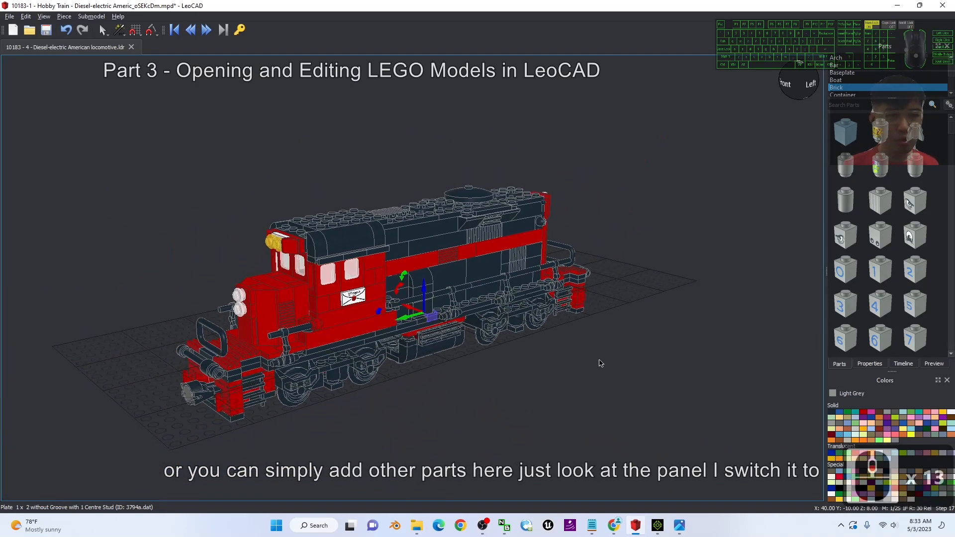
Step: Add a Fabuland Pastel Green Plant Bush on the ground beside the locomotive, at about X 330, Y 30, Z 0
scroll(874, 78, "down", 3)
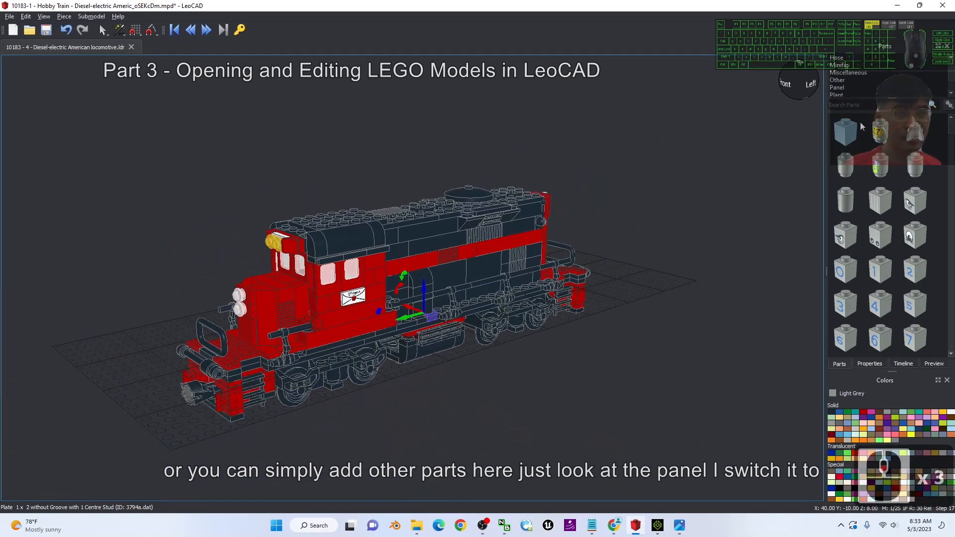
left_click_drag(894, 100, 894, 194)
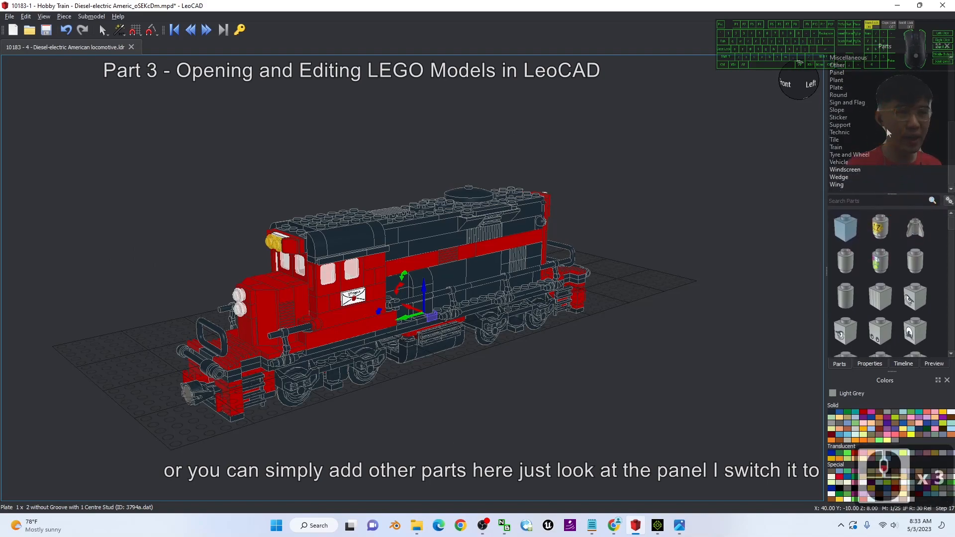
scroll(858, 169, "up", 6)
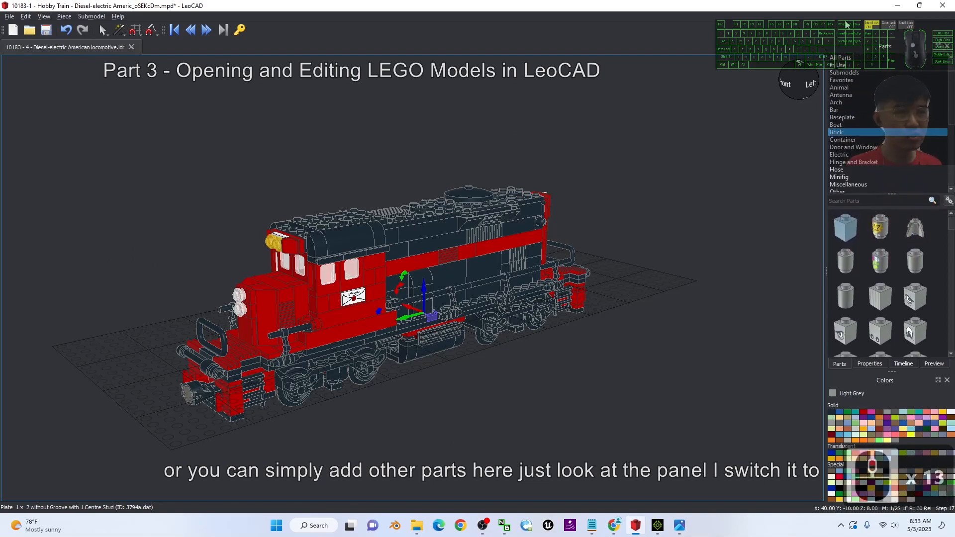
scroll(861, 115, "down", 2)
left_click(848, 162)
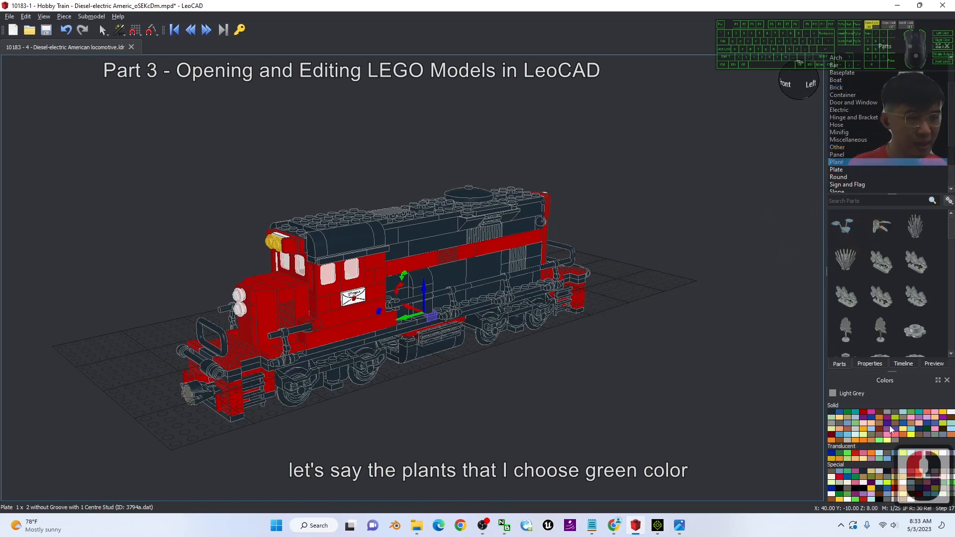
left_click(876, 441)
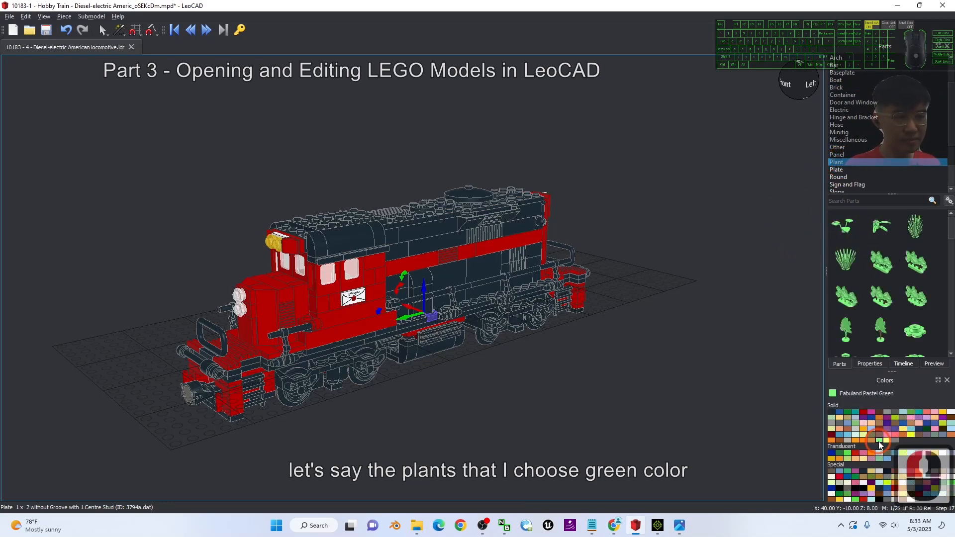
left_click_drag(916, 226, 592, 380)
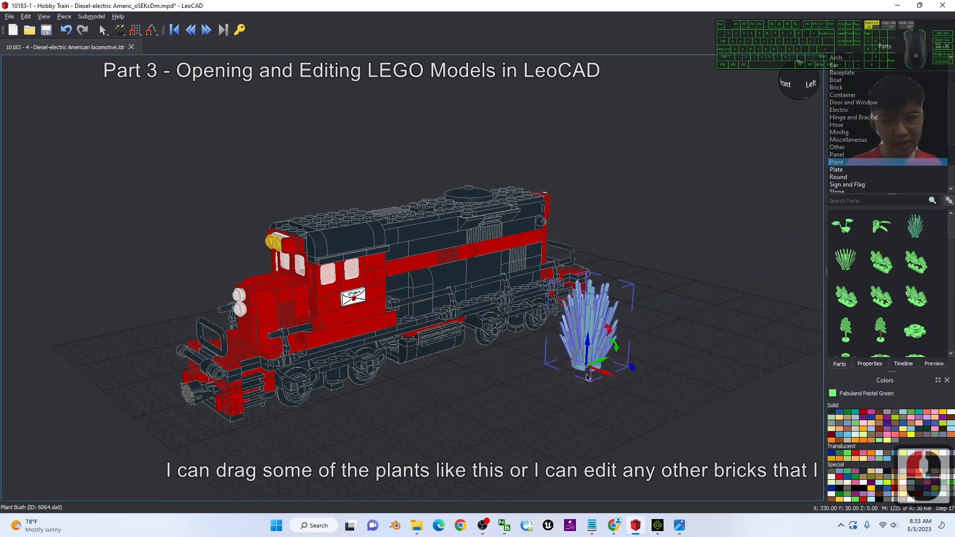
left_click(494, 390)
scroll(455, 391, "down", 4)
right_click_drag(458, 396, 823, 122)
Step: Add a Door 1 x 6 x 6 Freestyle in front of the locomotive's side, at about X 320, Y -230, Z 128
left_click(844, 102)
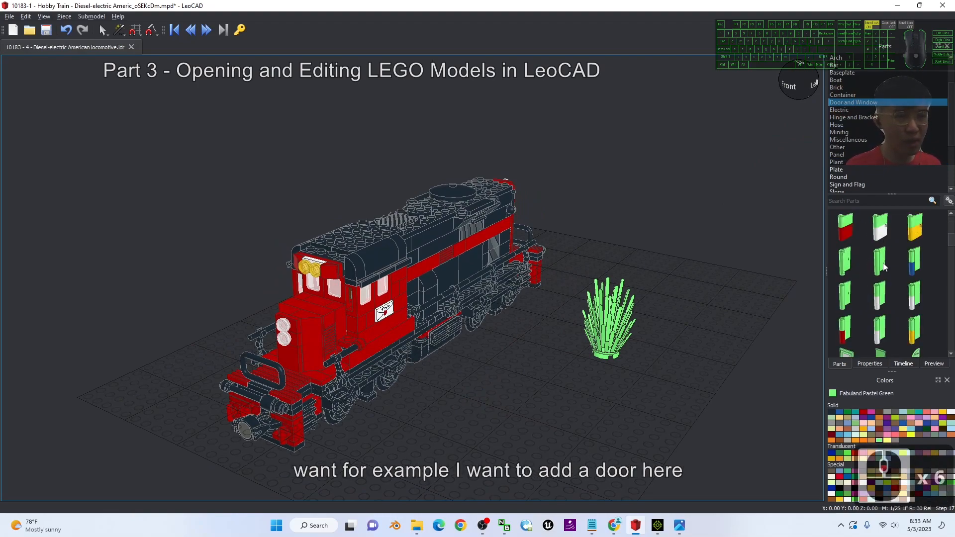
scroll(882, 272, "down", 12)
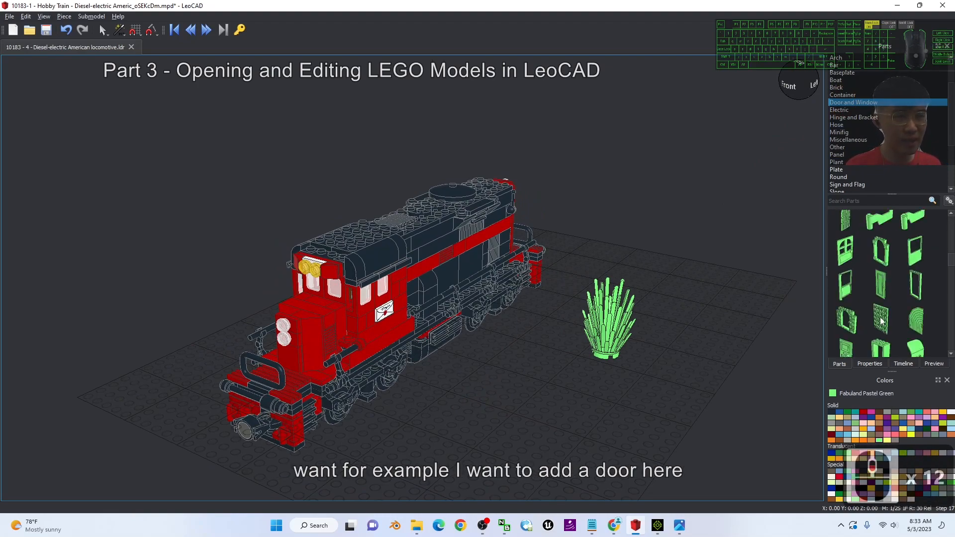
left_click_drag(848, 254, 576, 305)
left_click(536, 371)
middle_click_drag(681, 313, 518, 316, "alt")
right_click_drag(547, 313, 517, 269, "alt")
left_click_drag(604, 279, 572, 267, "alt")
middle_click_drag(538, 330, 610, 319, "alt")
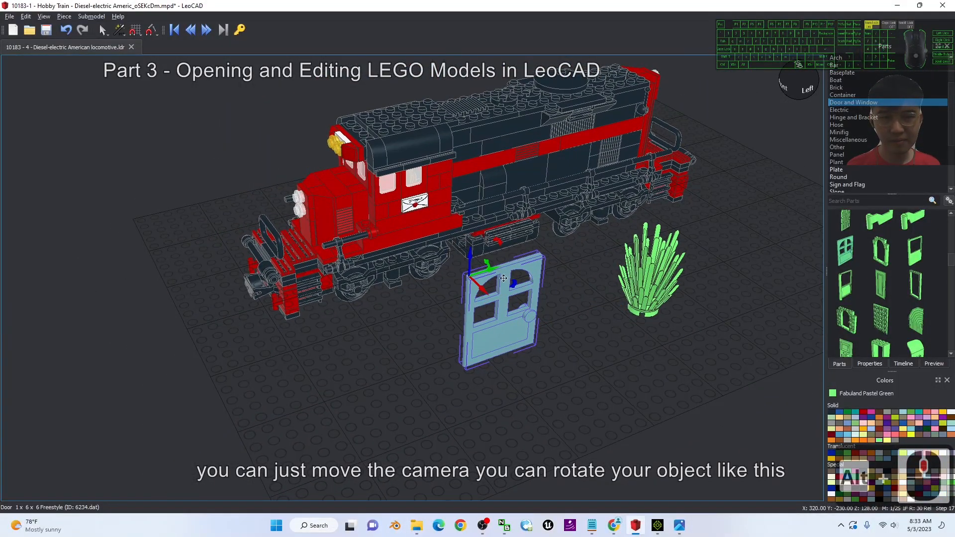
mouse_move(513, 287)
left_mouse_down()
mouse_move(490, 304)
mouse_move(512, 287)
left_mouse_up()
Step: Add a plain Brick 1 x 1 on the ground near the door, at about X 280, Y -310, Z 24
scroll(870, 309, "down", 6)
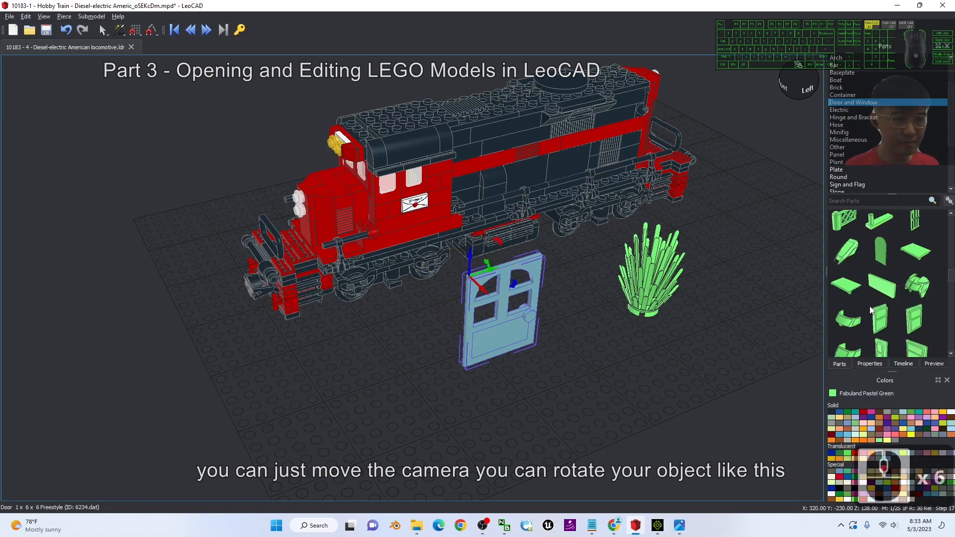
scroll(868, 114, "up", 2)
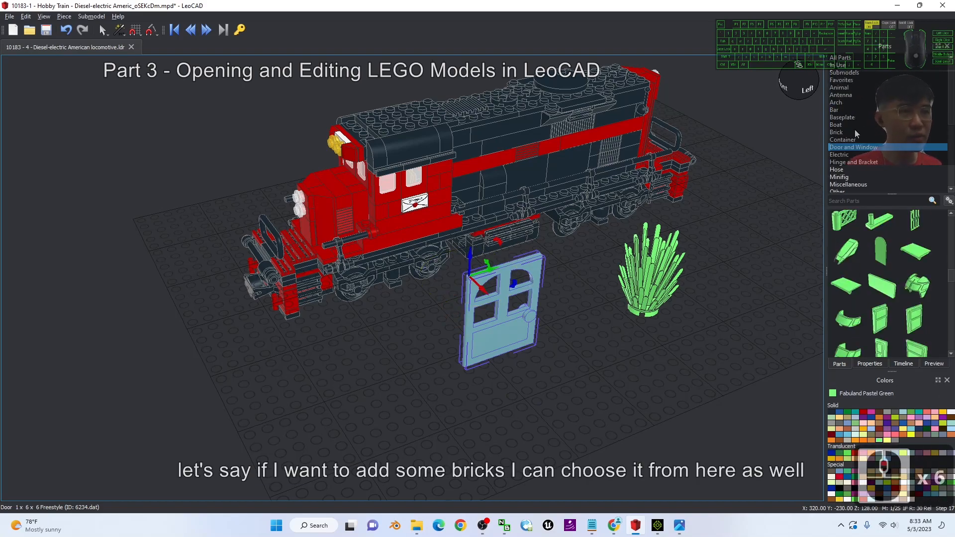
left_click(836, 132)
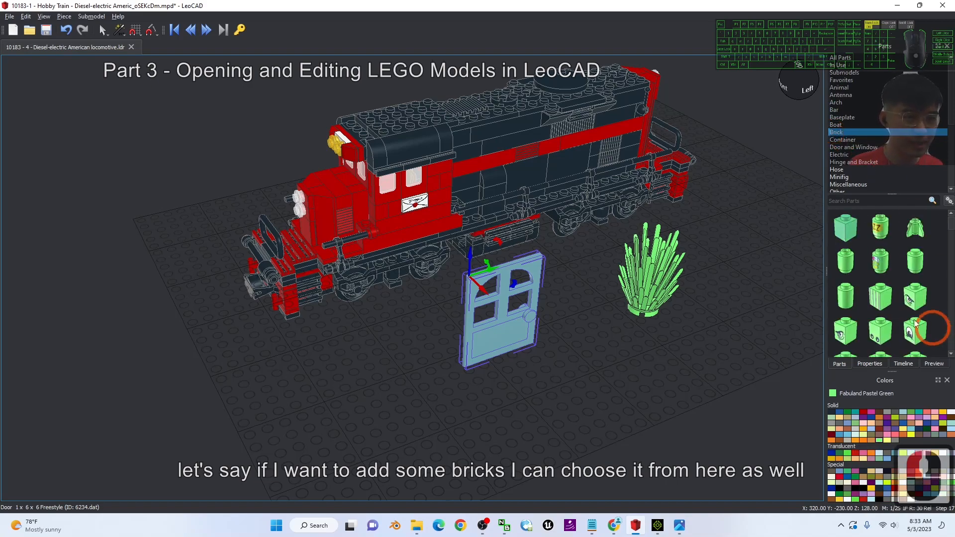
left_click_drag(854, 242, 611, 281)
left_click_drag(524, 297, 396, 368)
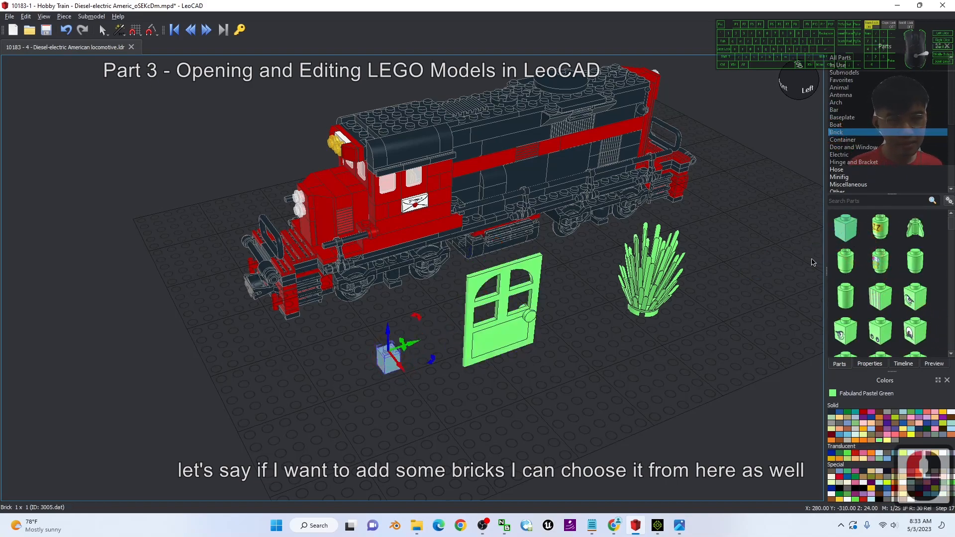
Step: Add a Brick 1 x 4 with the black "L 17.5 TON" and "T 10.6 TON" pattern on top of the 1 x 1 brick
scroll(858, 282, "down", 20)
scroll(857, 279, "down", 8)
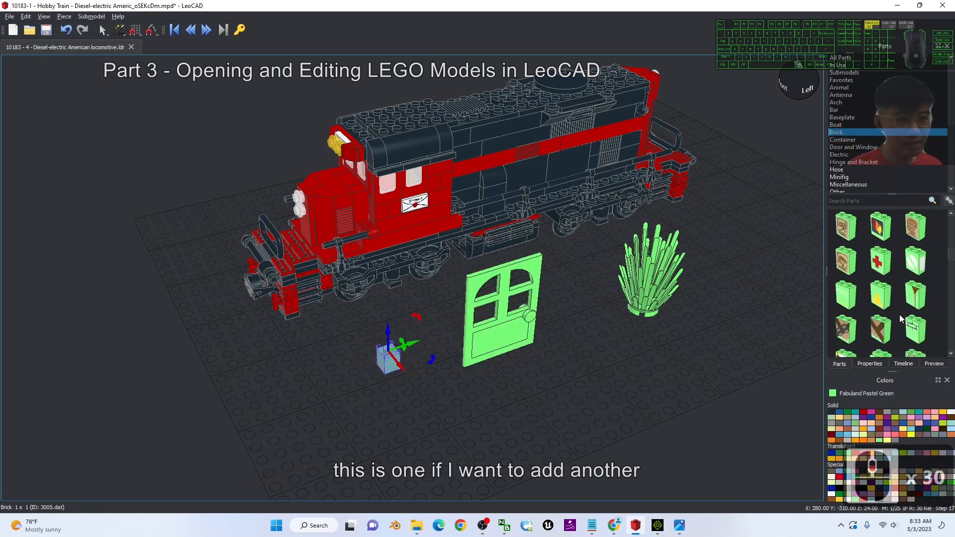
scroll(856, 281, "down", 12)
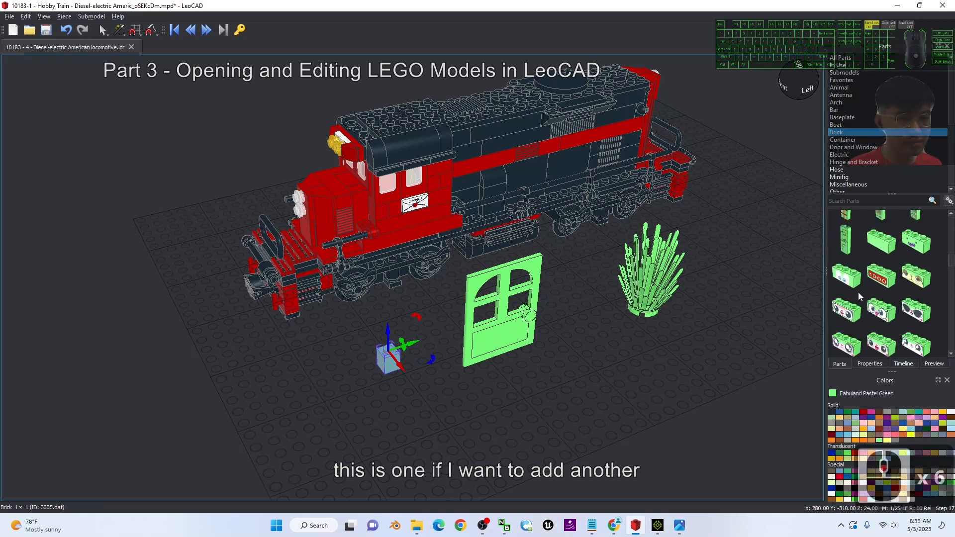
left_click_drag(847, 298, 392, 314)
left_click_drag(331, 414, 416, 375, "alt")
left_click_drag(412, 336, 437, 339)
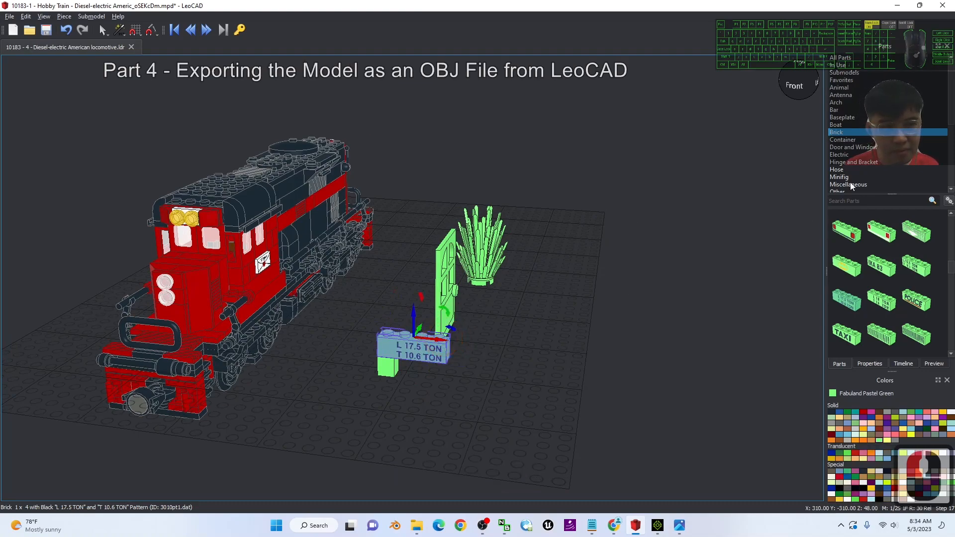
Step: Add a Brick 1 x 4 with Basic Car Taillights Black Bumper Pattern beside the stacked bricks and turn it crosswise to them
left_click_drag(848, 235, 458, 370)
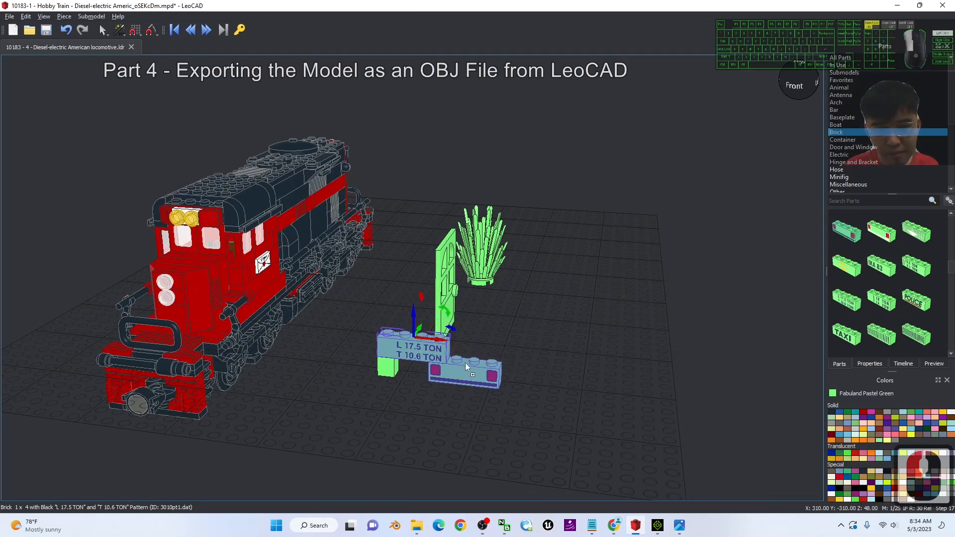
left_click(464, 363)
left_click_drag(503, 353, 402, 377)
left_click_drag(491, 364, 468, 360)
left_click_drag(588, 363, 417, 352, "alt")
scroll(488, 379, "down", 3)
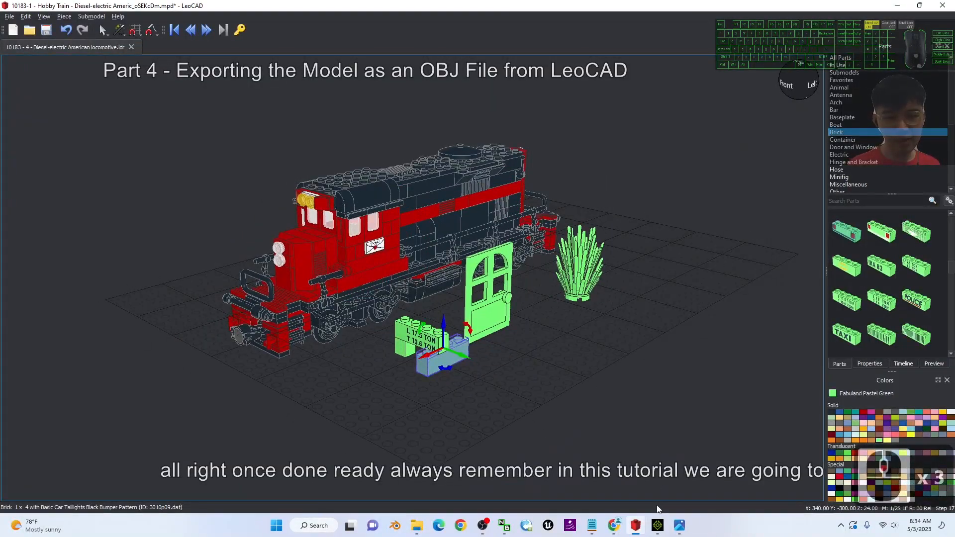
Step: Look at the cover.jpg picture of the LeoCAD to iClone 8.22 workflow and return to LeoCAD
left_click(681, 525)
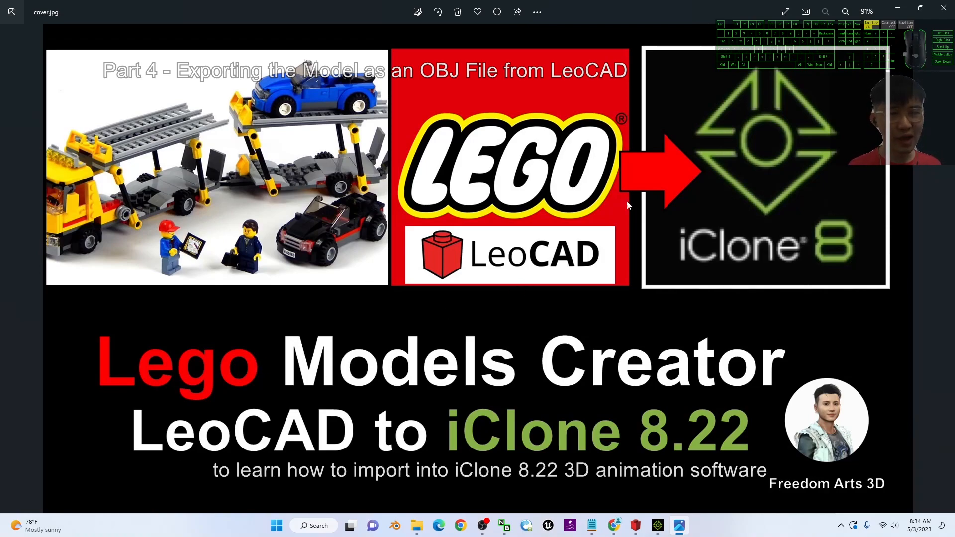
left_click(895, 7)
scroll(552, 289, "up", 4)
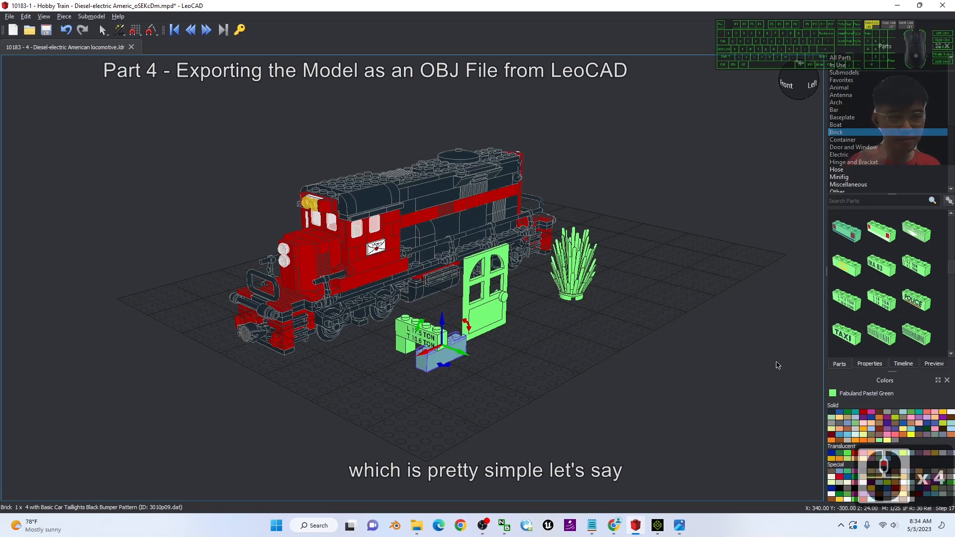
Step: Set the part colour to Medium Nougat and place a patterned 1 x 4 brick on the ground in front of the door and bush
left_click(889, 426)
left_click_drag(894, 329, 555, 345)
left_click(633, 315)
Step: Reduce the LeoCAD window to a smaller floating size and clear the view of the desktop behind it
left_click(306, 5)
double_click(306, 5)
left_click_drag(525, 82, 515, 100)
left_click(657, 525)
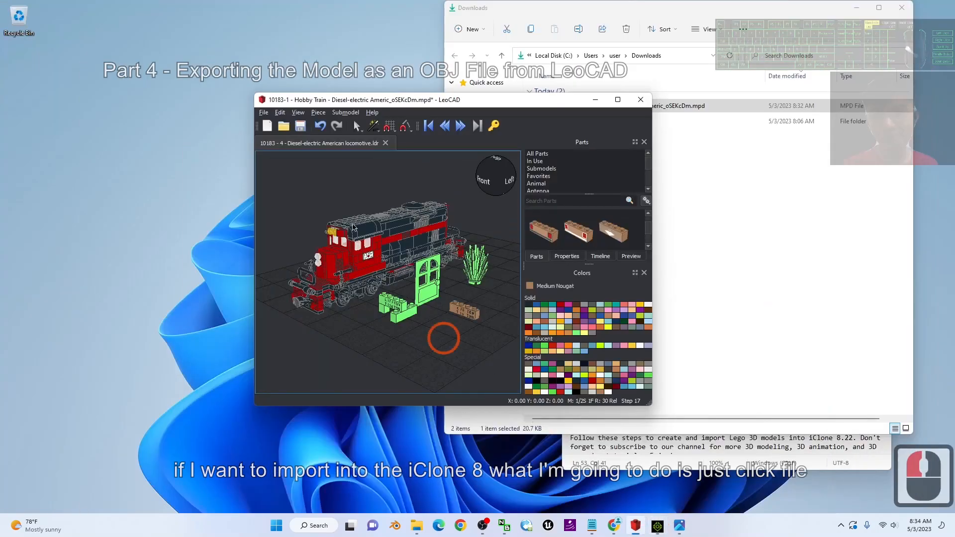
Step: Export the model to the Desktop in Wavefront format as 10183-1 - Hobby Train - Diesel-electric Americ_oSEKcDm.obj and check the exported file
left_click(263, 113)
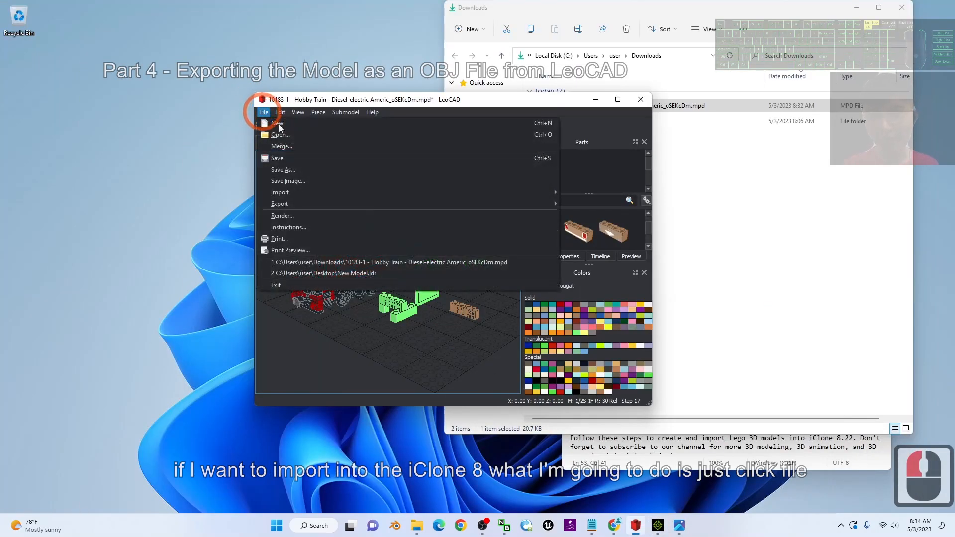
left_click(305, 204)
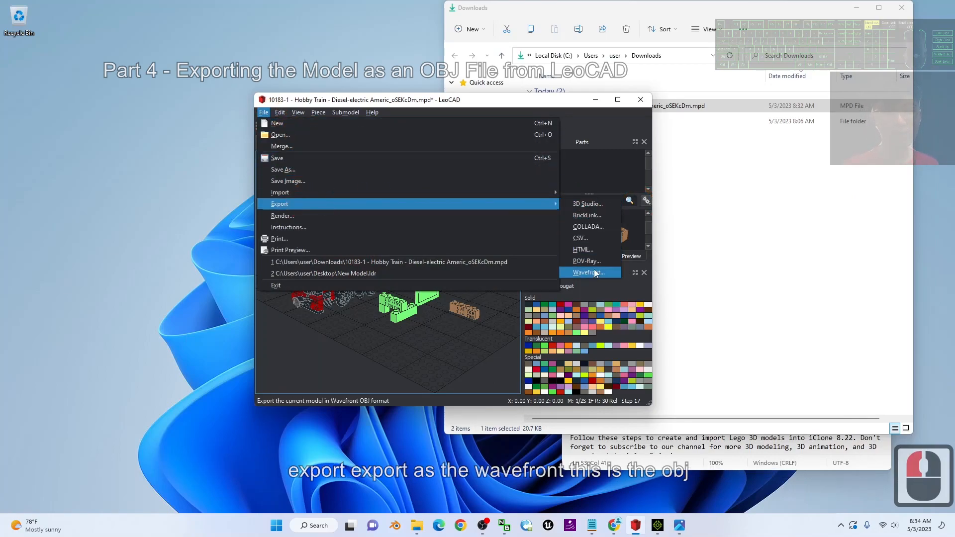
left_click(585, 273)
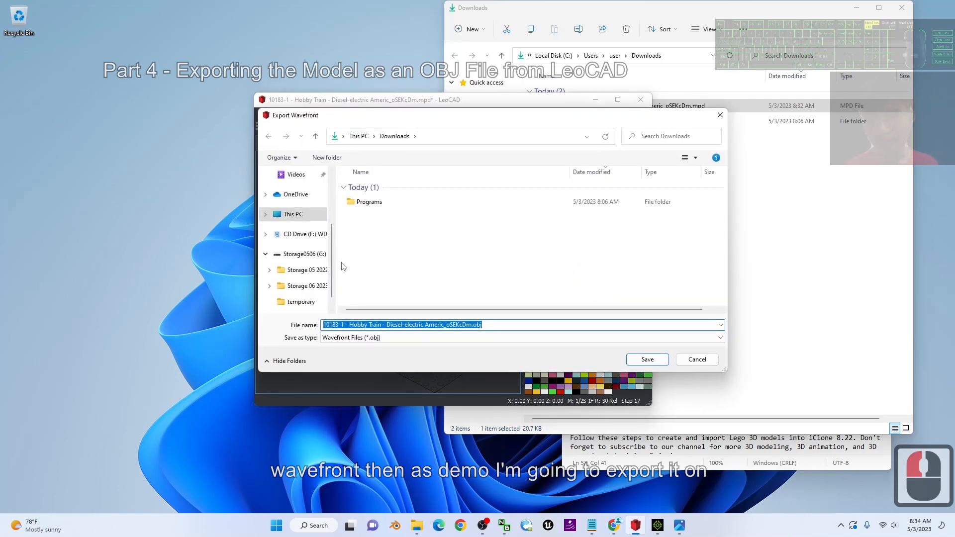
scroll(298, 214, "up", 14)
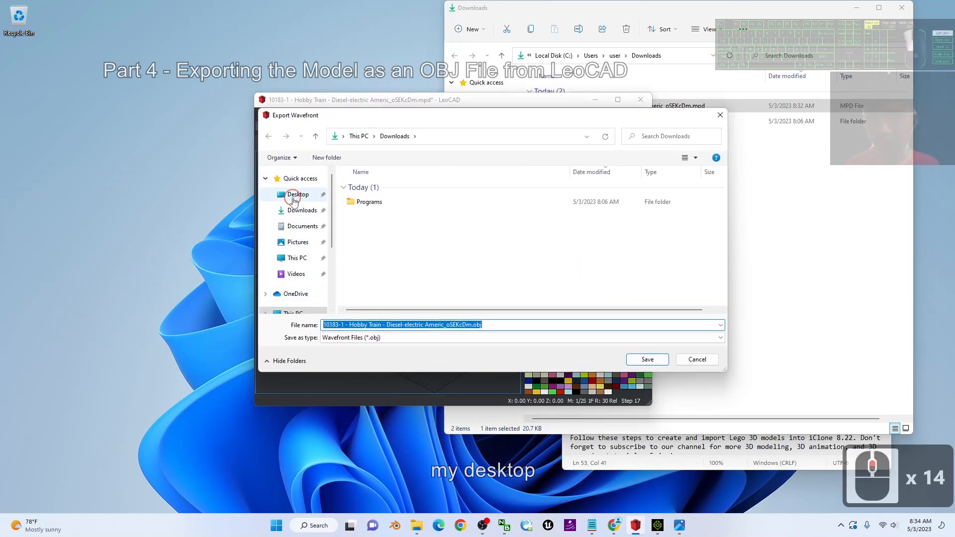
left_click(296, 194)
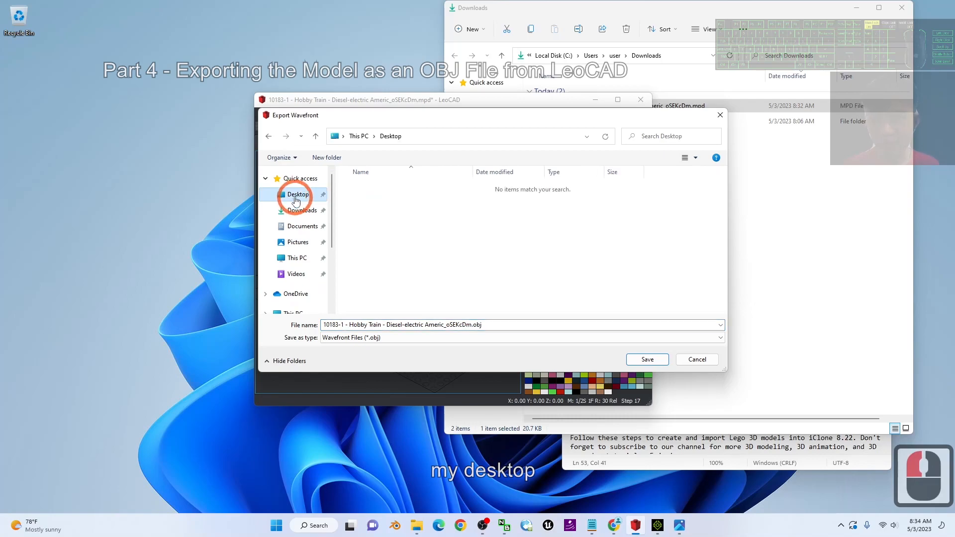
left_click(409, 323)
left_click(375, 336)
left_click(378, 326)
left_click(648, 359)
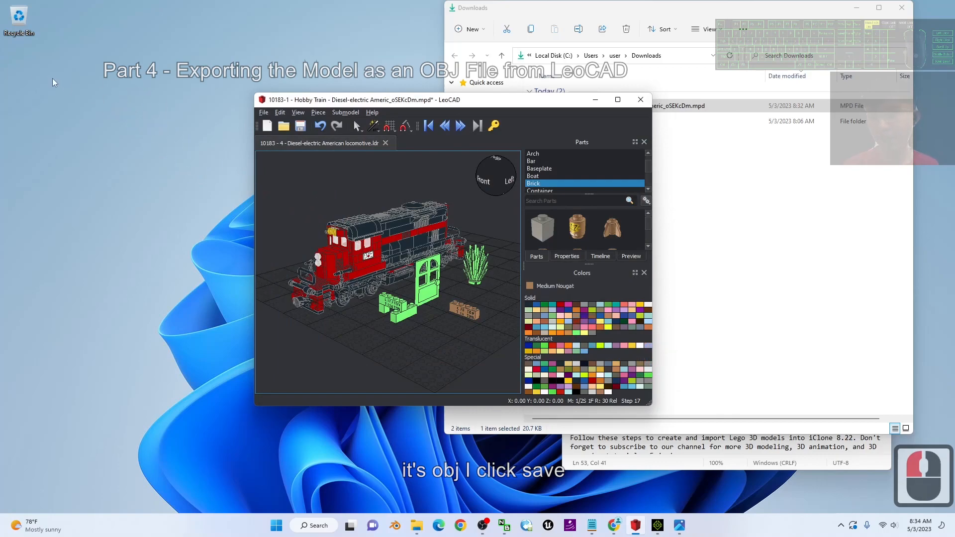
double_click(35, 160)
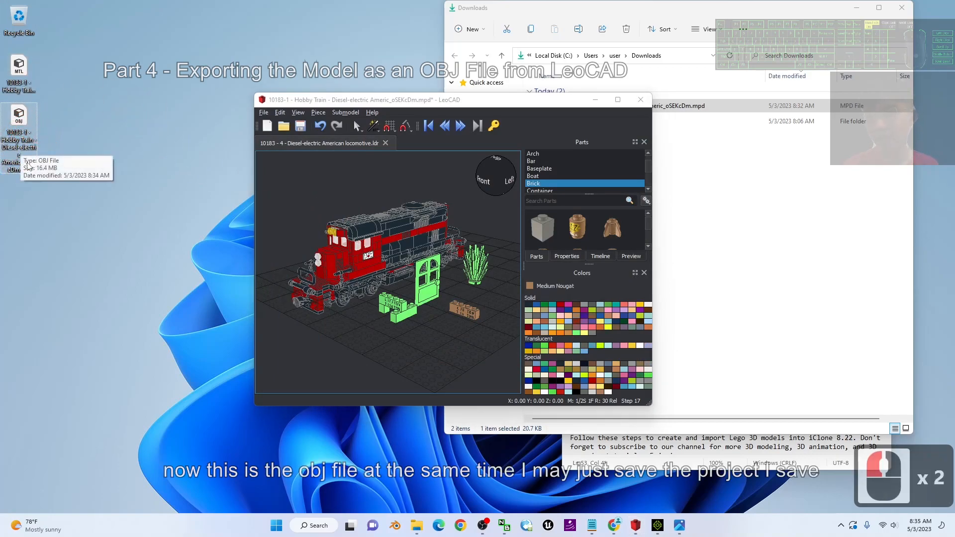
Step: Save the project on the Desktop as 10183-1 - Hobby Train - Diesel-electric Americ_oSEKcDm.mpd and close LeoCAD
left_click(263, 112)
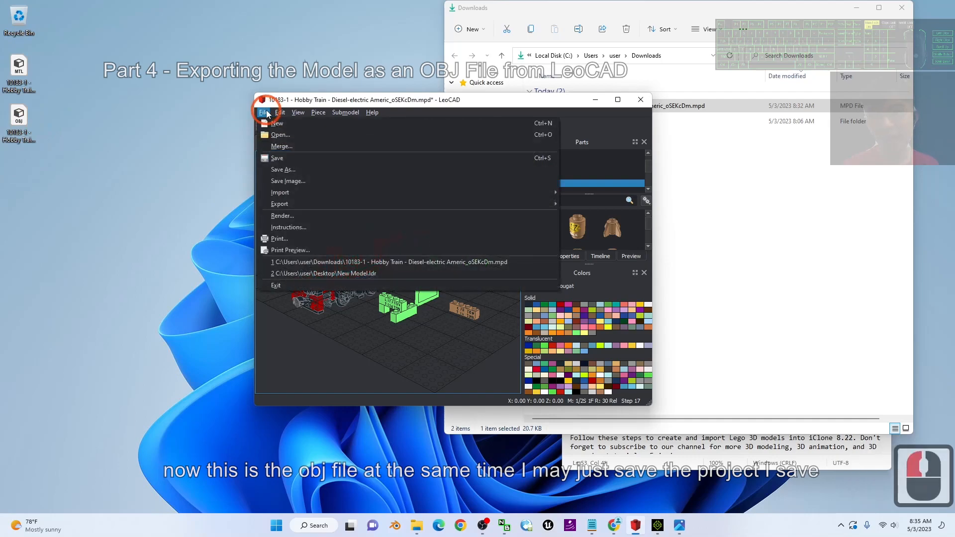
left_click(297, 170)
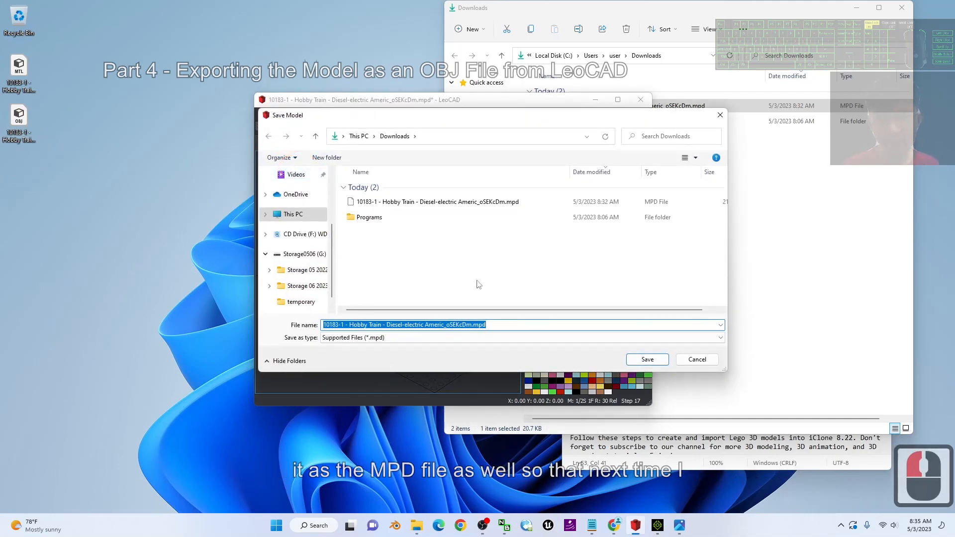
left_click(495, 325)
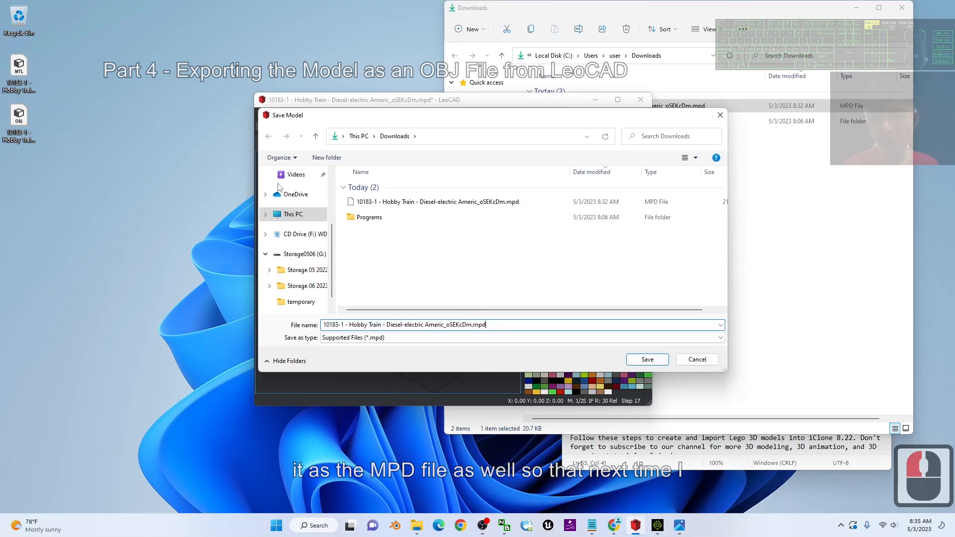
scroll(302, 218, "up", 14)
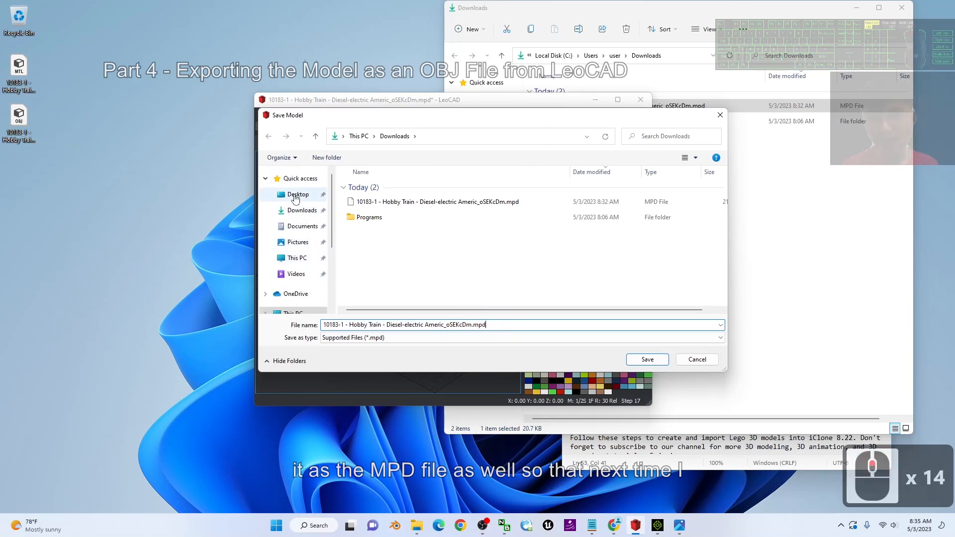
left_click(296, 194)
left_click(641, 361)
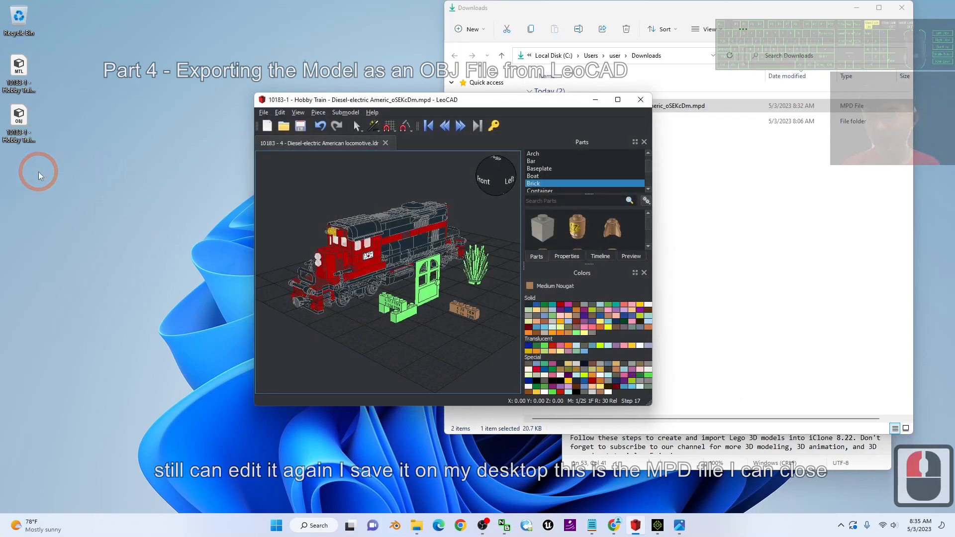
left_click(22, 69)
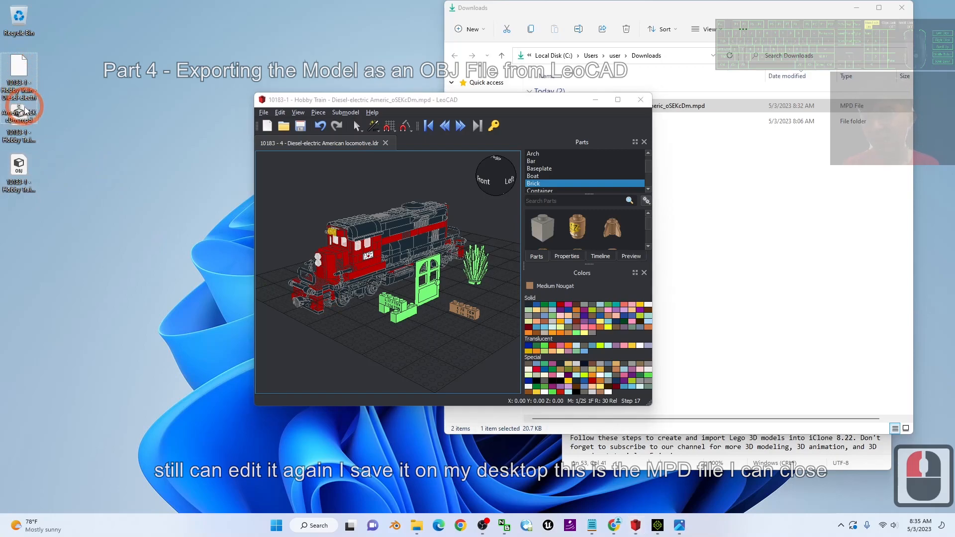
left_click(641, 100)
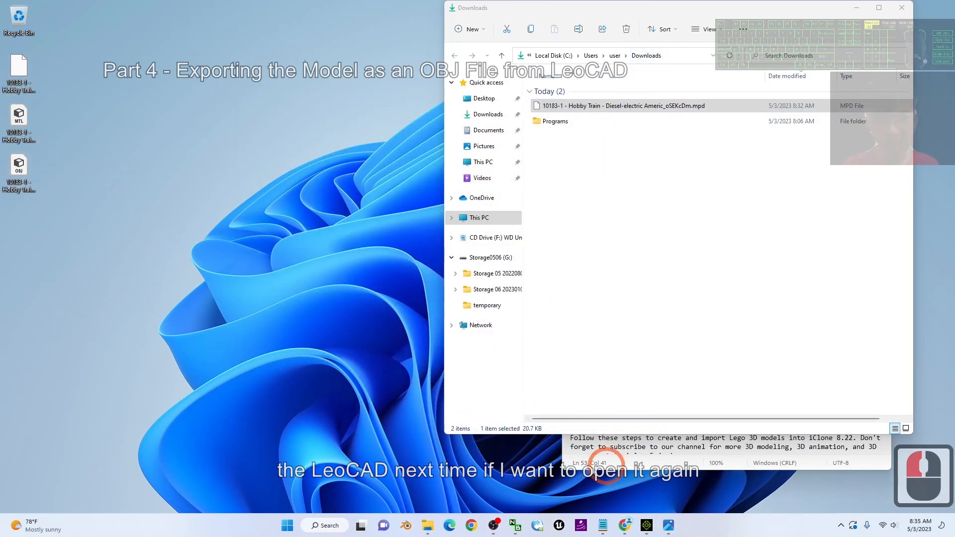
Step: Launch LeoCAD again and open the saved project 10183-1 - Hobby Train - Diesel-electric Americ_oSEKcDm.mpd from the Desktop
left_click(328, 525)
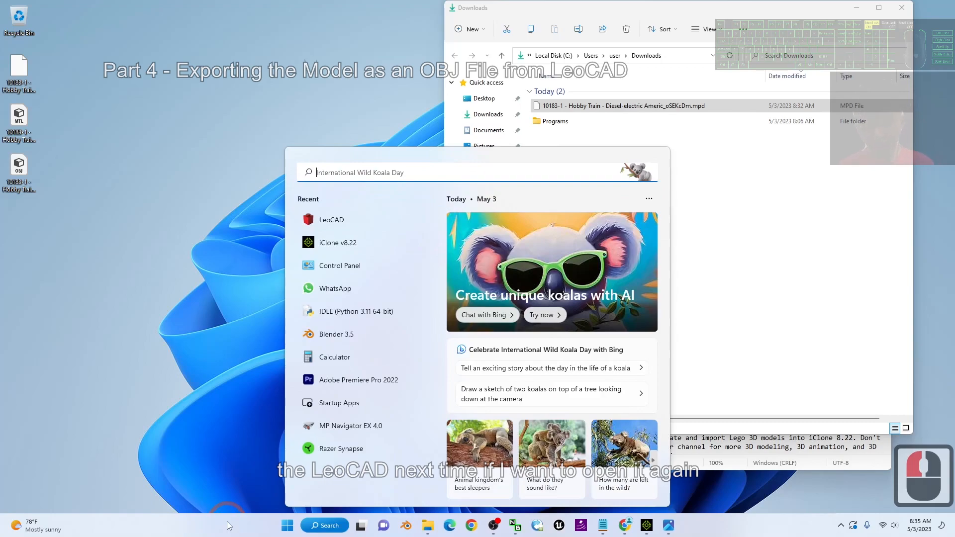
type("leocad")
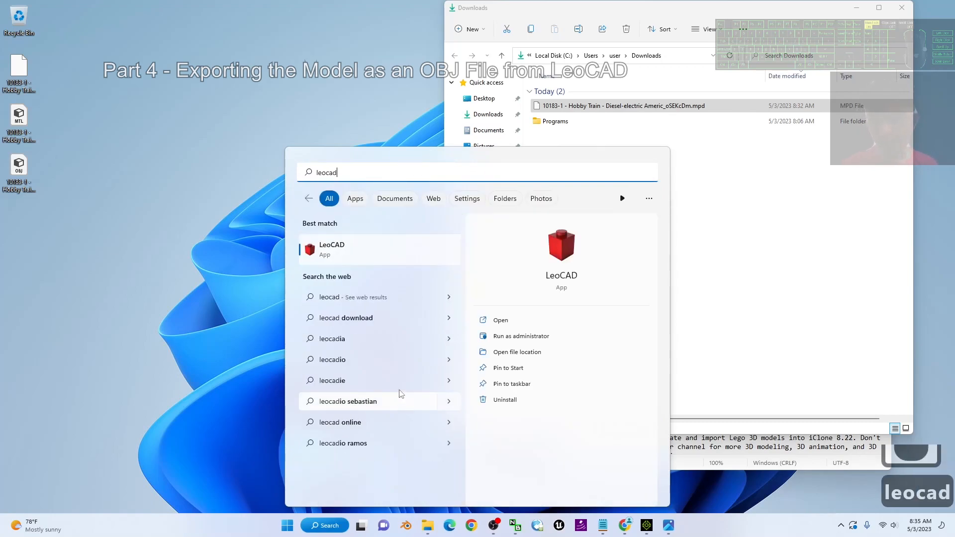
left_click(384, 240)
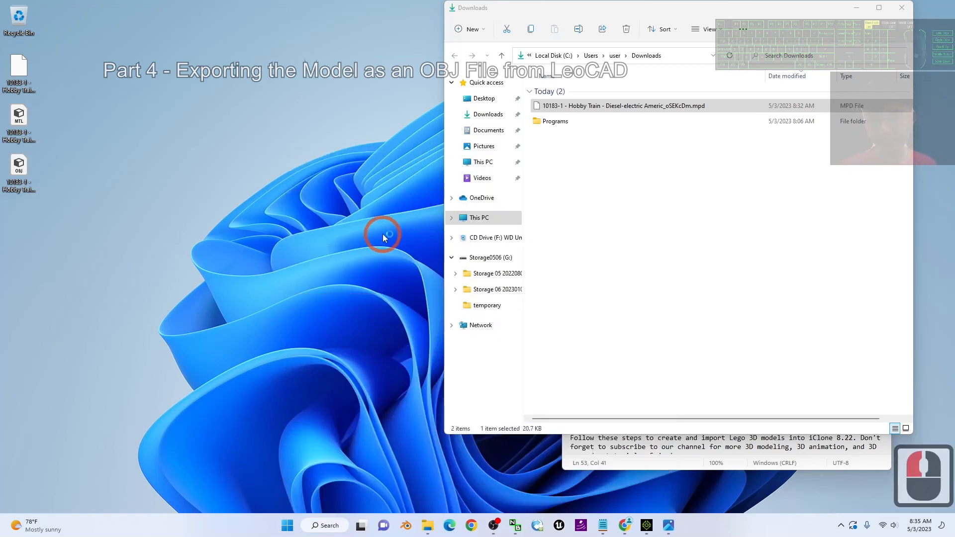
left_click(215, 116)
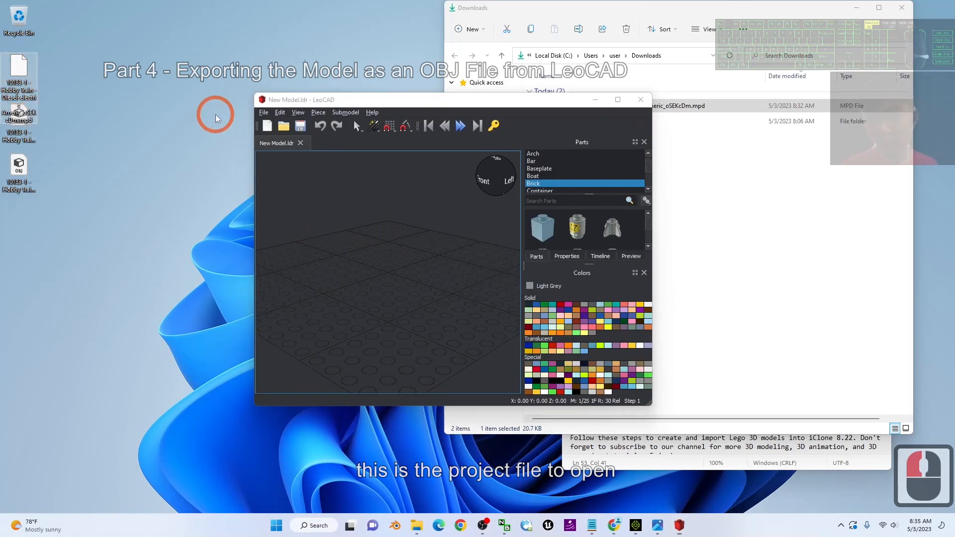
left_click(264, 113)
left_click(277, 135)
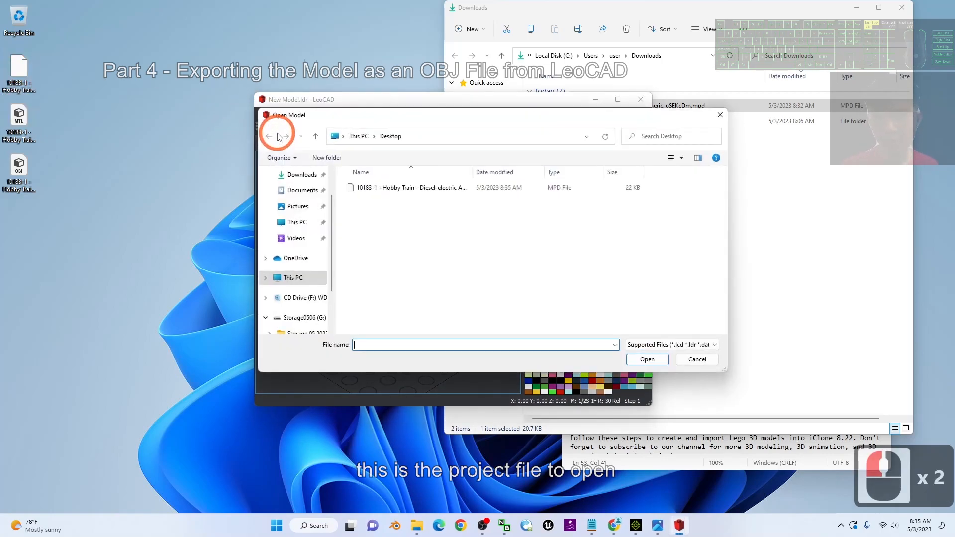
double_click(358, 188)
scroll(426, 292, "up", 8)
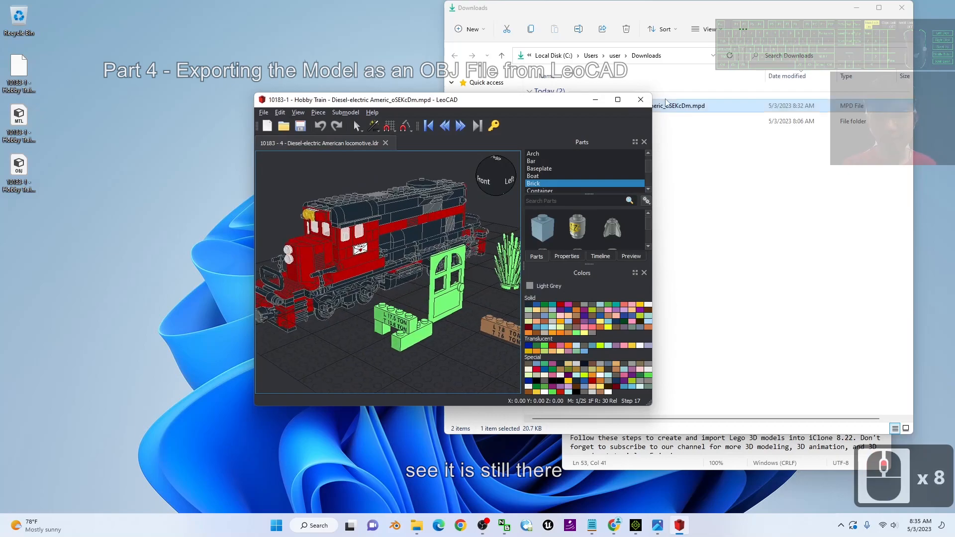
Step: Maximise the LeoCAD window, inspect the reopened train and its added parts, and close LeoCAD
left_click(618, 101)
scroll(423, 283, "down", 5)
right_click_drag(377, 316, 355, 320)
left_click(948, 10)
Step: Switch to iClone, import the train OBJ file from the Desktop without breaking its meshes into sub-props, and maximise the window
left_click(22, 164)
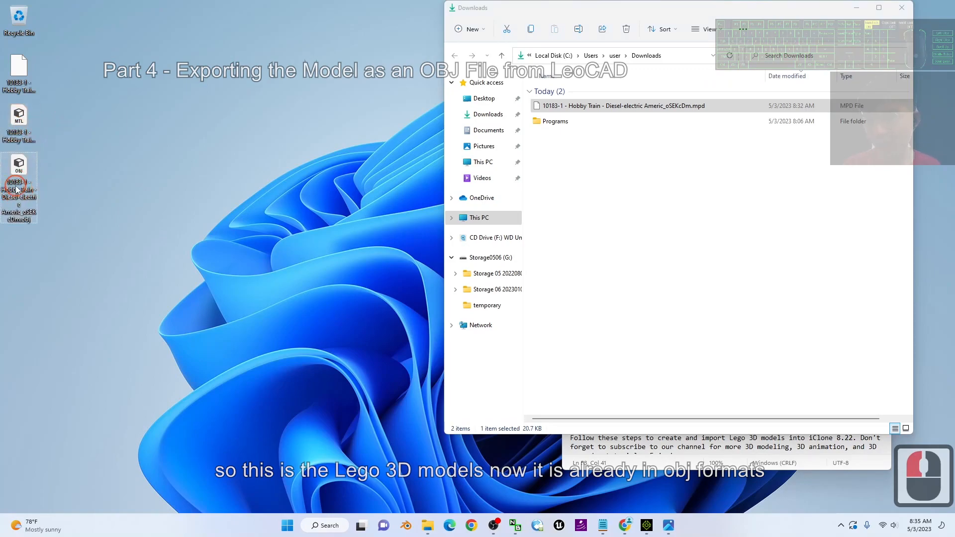
left_click(221, 227)
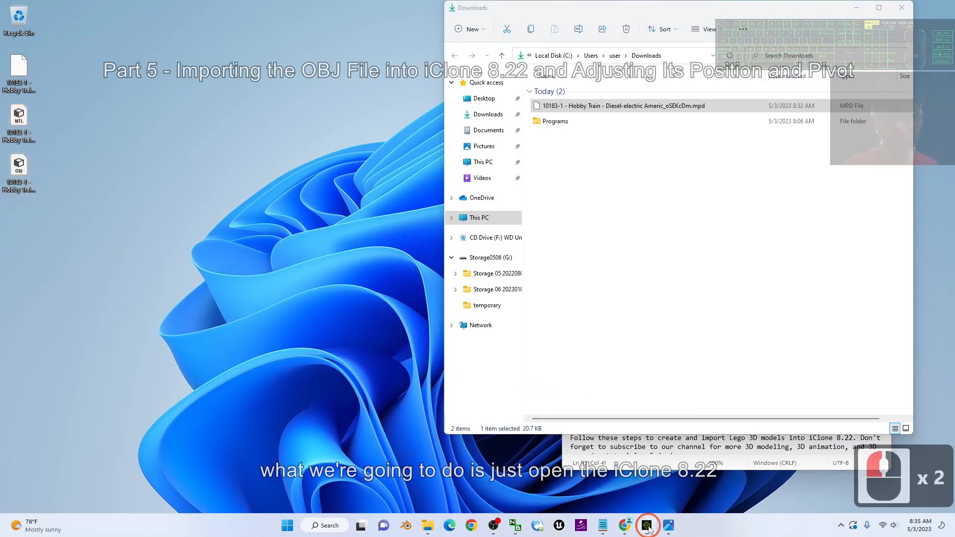
left_click(647, 526)
double_click(418, 8)
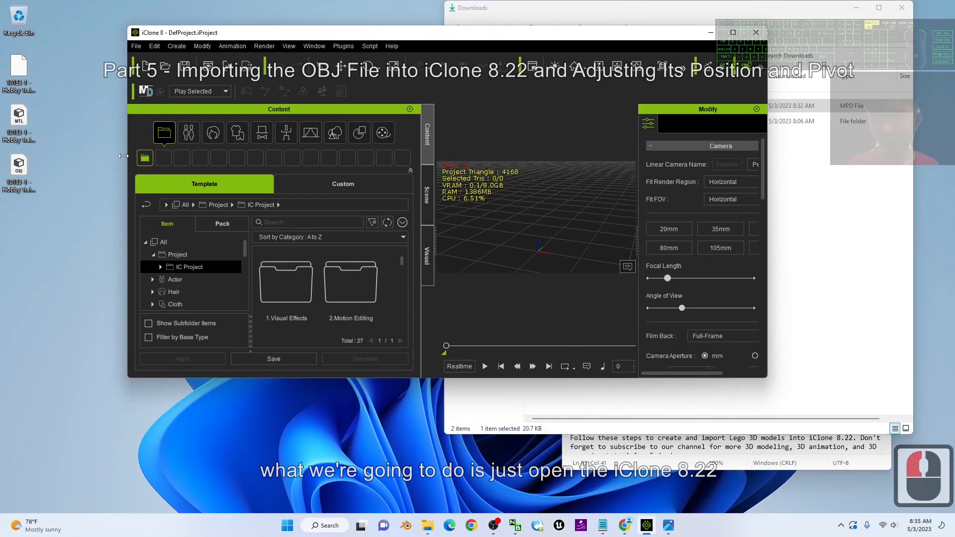
left_click_drag(34, 164, 547, 248)
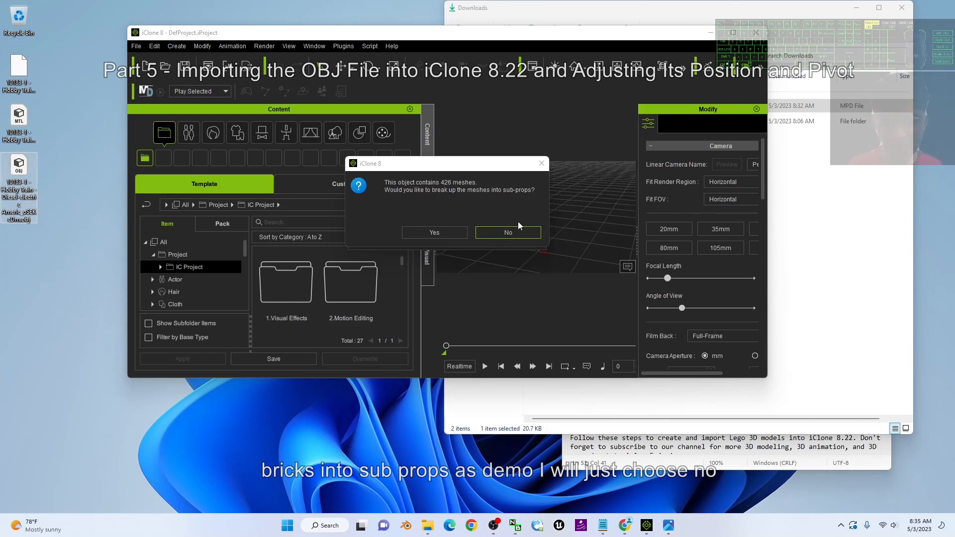
left_click(509, 231)
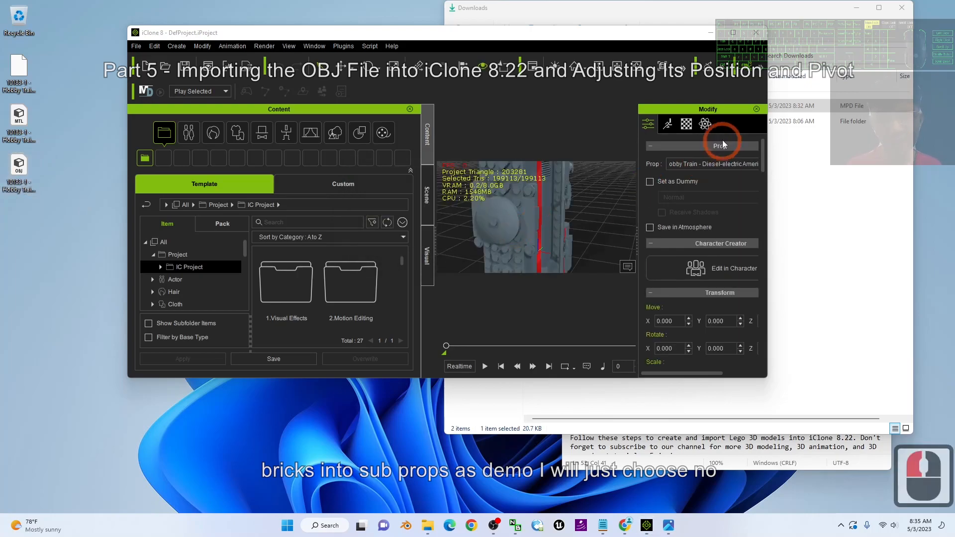
left_click(733, 33)
Step: Examine the orientation of the whole imported train and its loose parts in the iClone viewport
scroll(556, 291, "down", 20)
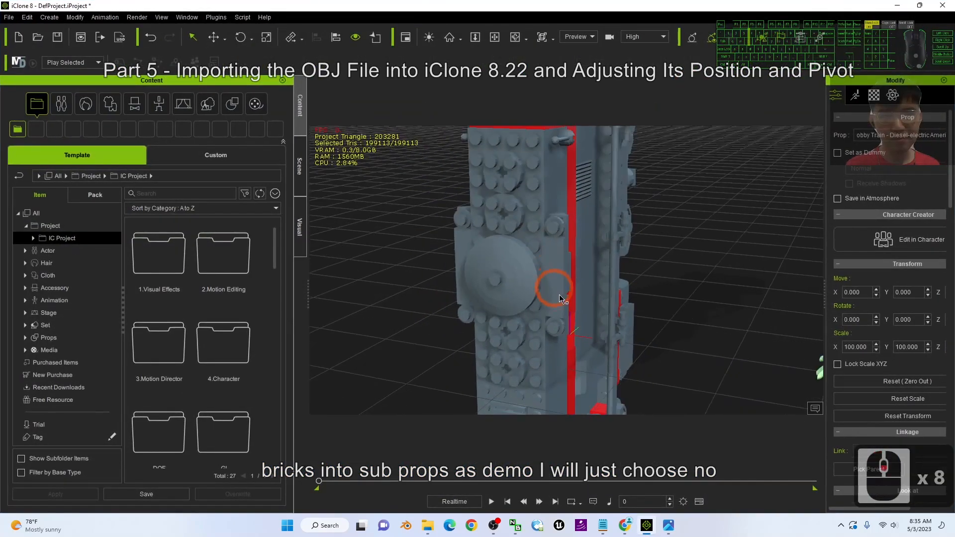
scroll(619, 305, "down", 12)
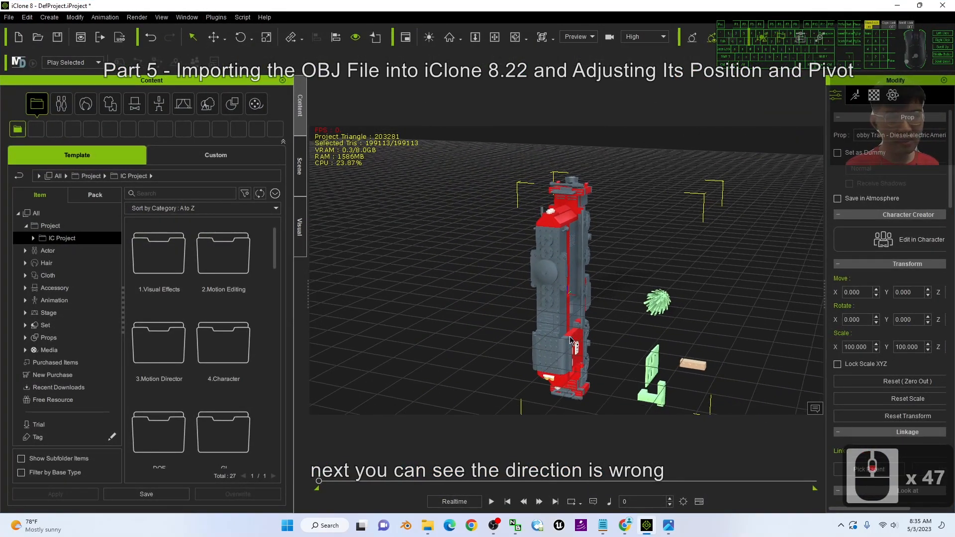
middle_click_drag(681, 322, 620, 275)
left_click(620, 275)
key("c")
left_click_drag(621, 277, 754, 302)
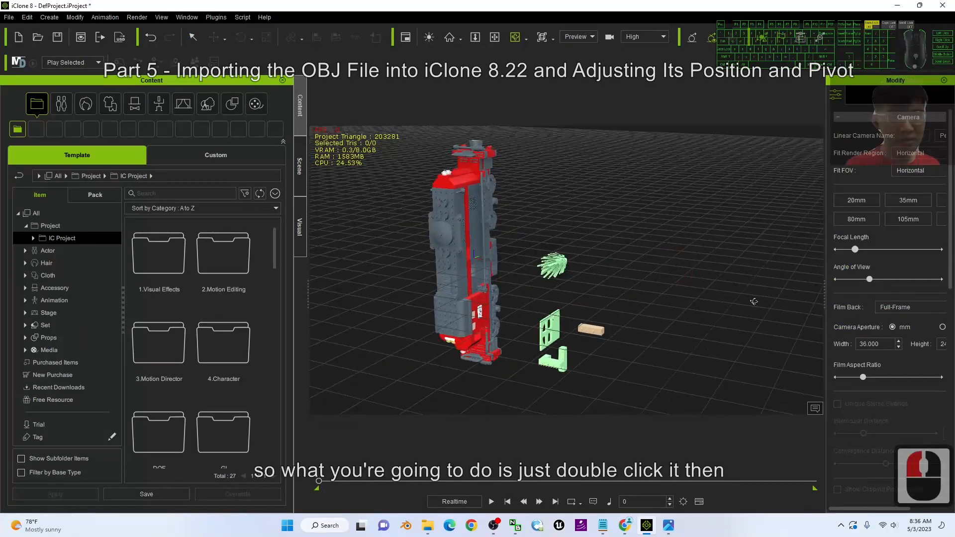
Step: Select the imported train prop, rotate it freehand by about -20.5 around X, and widen the Modify panel to show all transform values
double_click(459, 231)
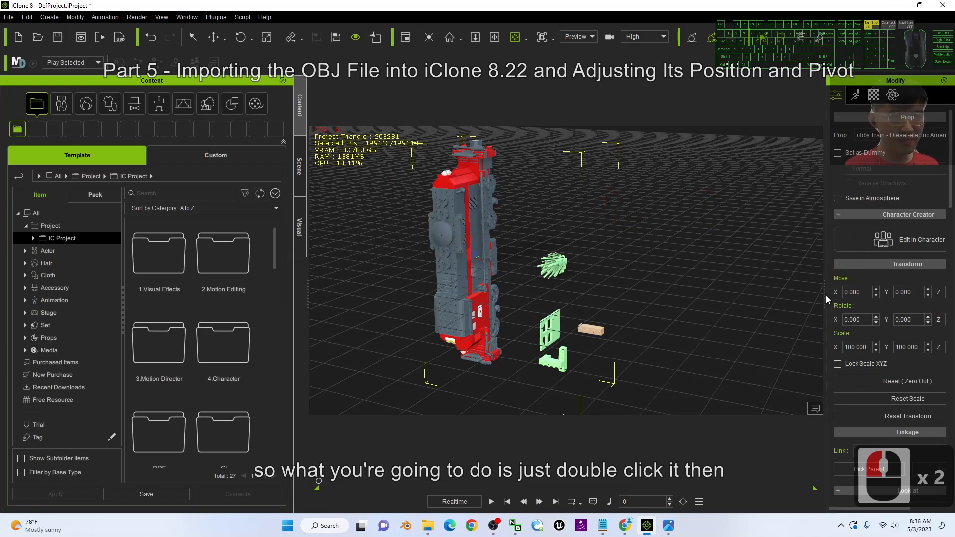
mouse_move(826, 296)
left_mouse_down()
mouse_move(674, 292)
mouse_move(837, 301)
left_mouse_up()
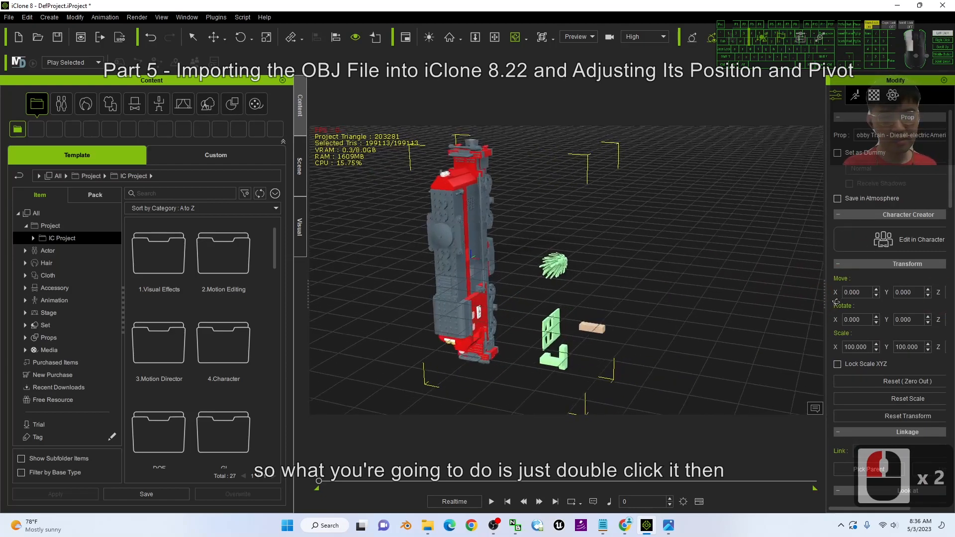
key("e")
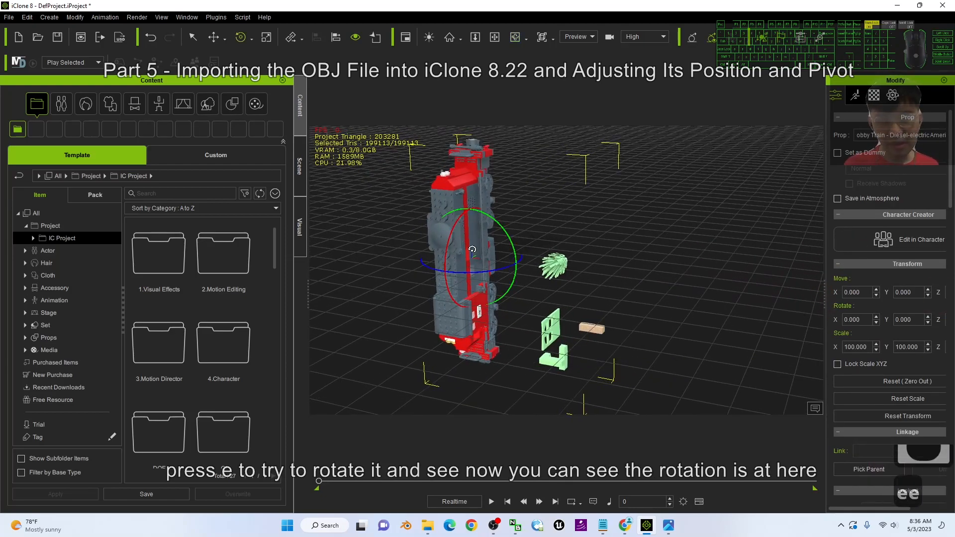
left_click_drag(451, 244, 772, 298)
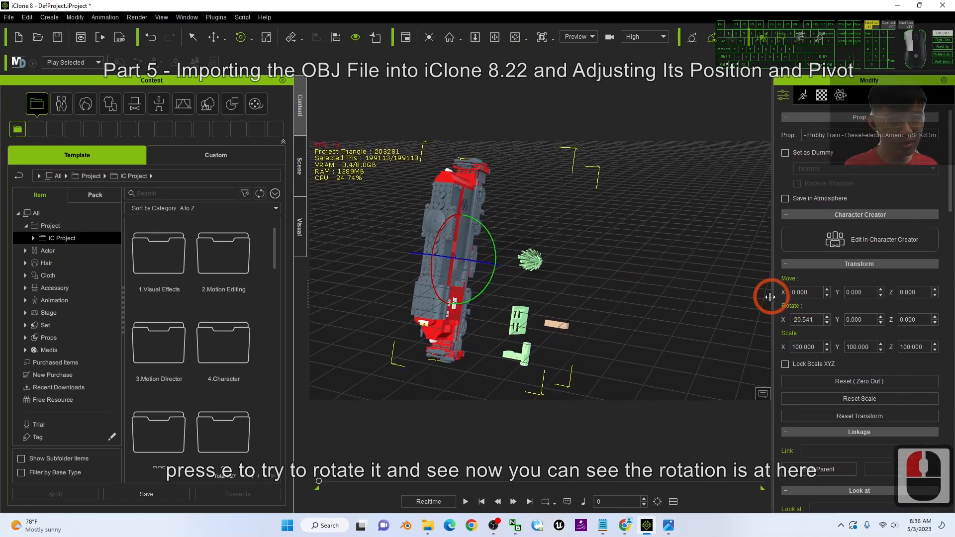
Step: Set the train prop's X rotation to -90
double_click(817, 319)
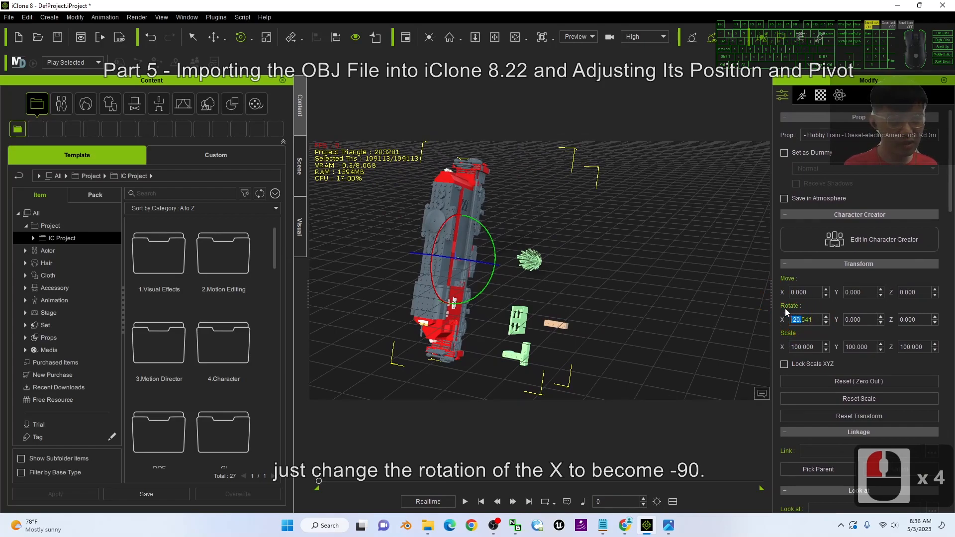
left_click(821, 327)
left_click(818, 319)
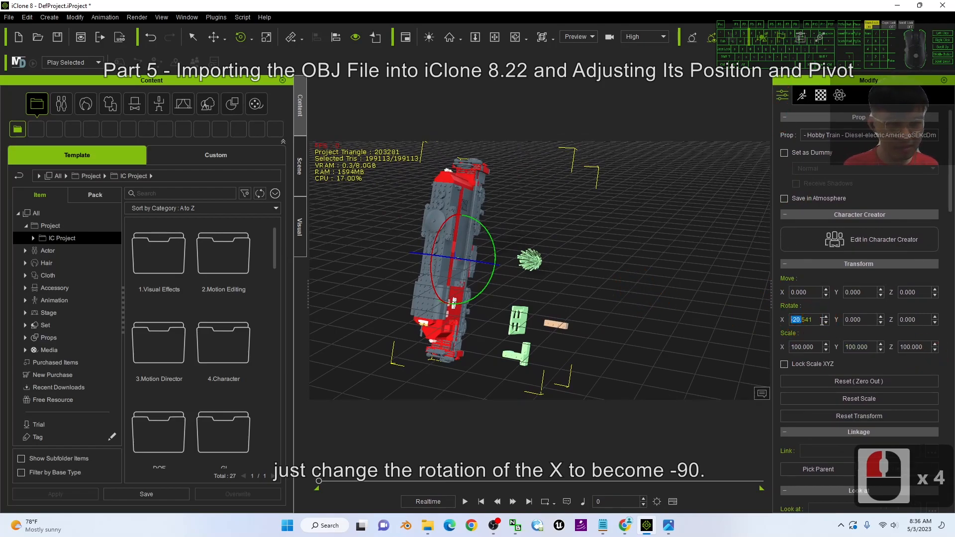
left_click_drag(800, 319, 782, 319)
type("-")
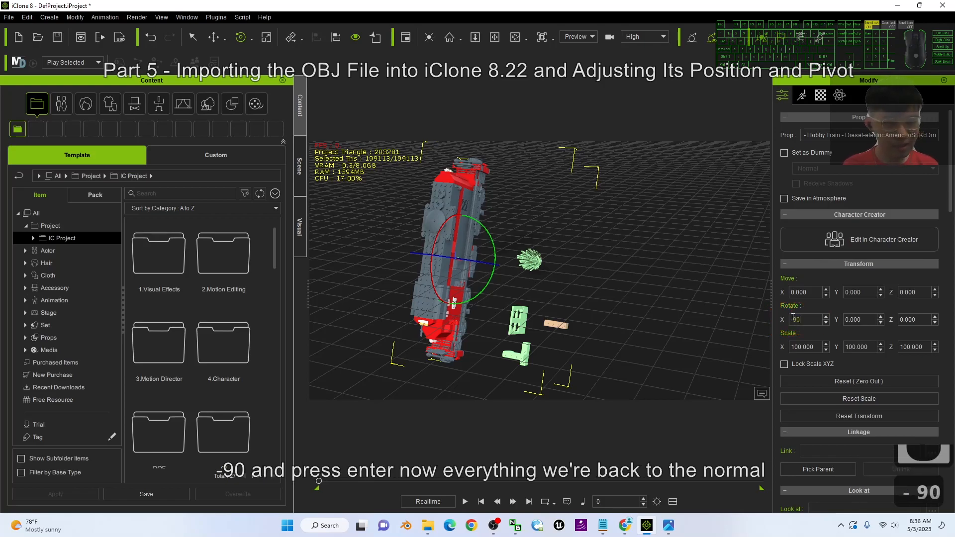
type("90")
key("Return")
Step: Check the train prop's upright orientation up close and reset its transform
scroll(510, 285, "up", 20)
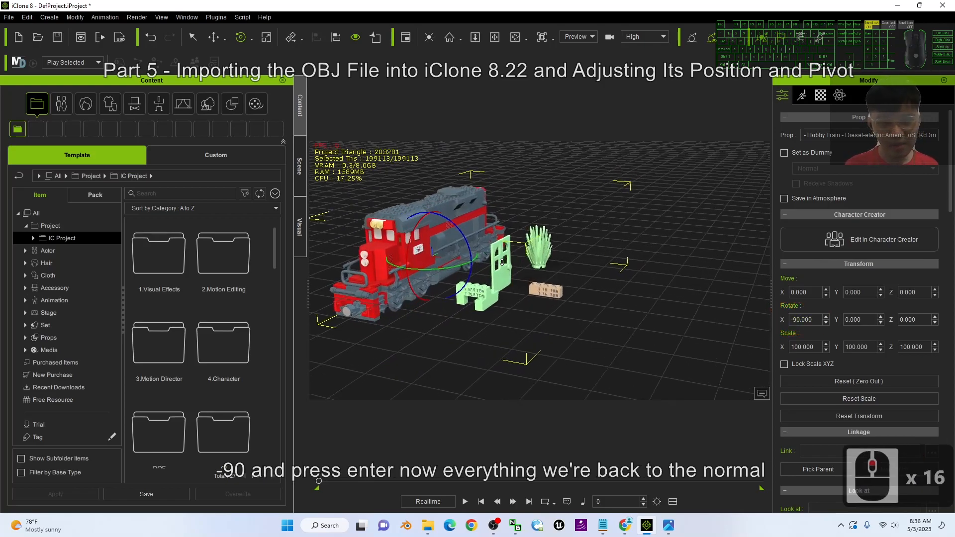
scroll(510, 288, "down", 5)
key("c")
left_click_drag(467, 286, 586, 268)
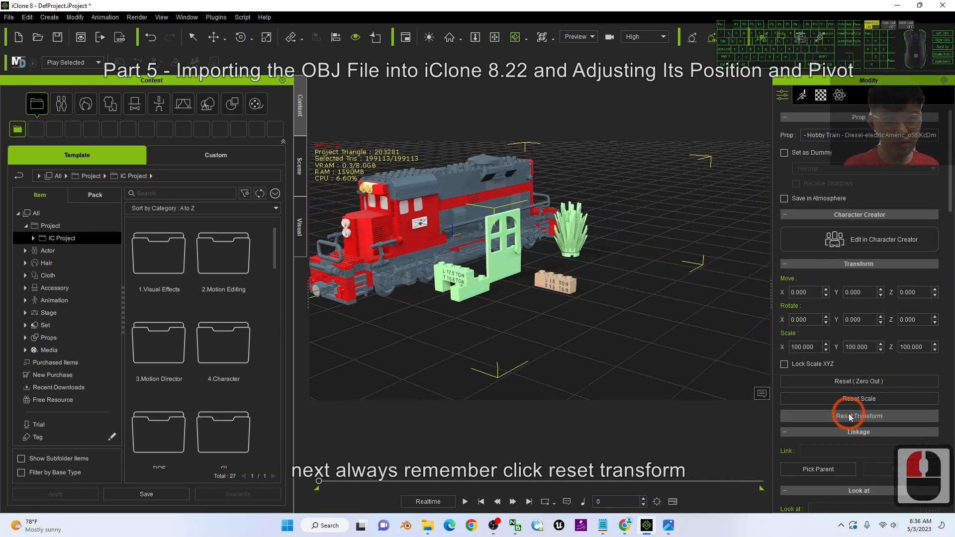
Step: Set the train prop's pivot to the bottom centre with the Middle quick set, and zero out its transform
scroll(899, 291, "down", 7)
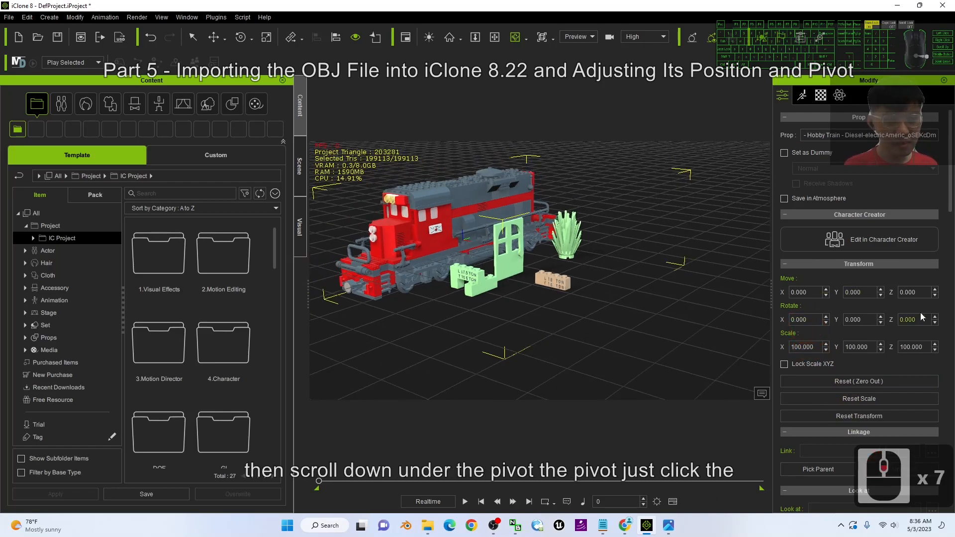
scroll(943, 189, "down", 5)
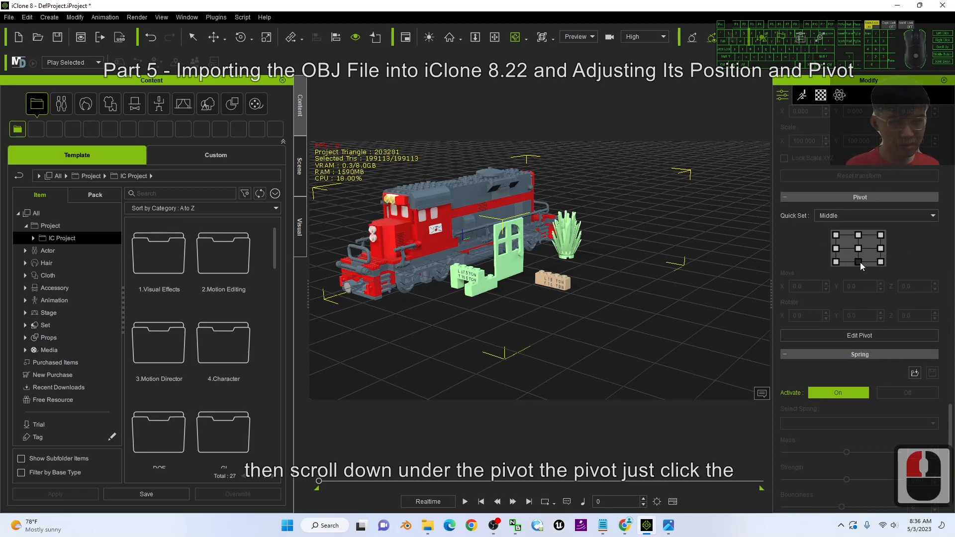
left_click(851, 263)
left_click_drag(950, 422, 949, 288)
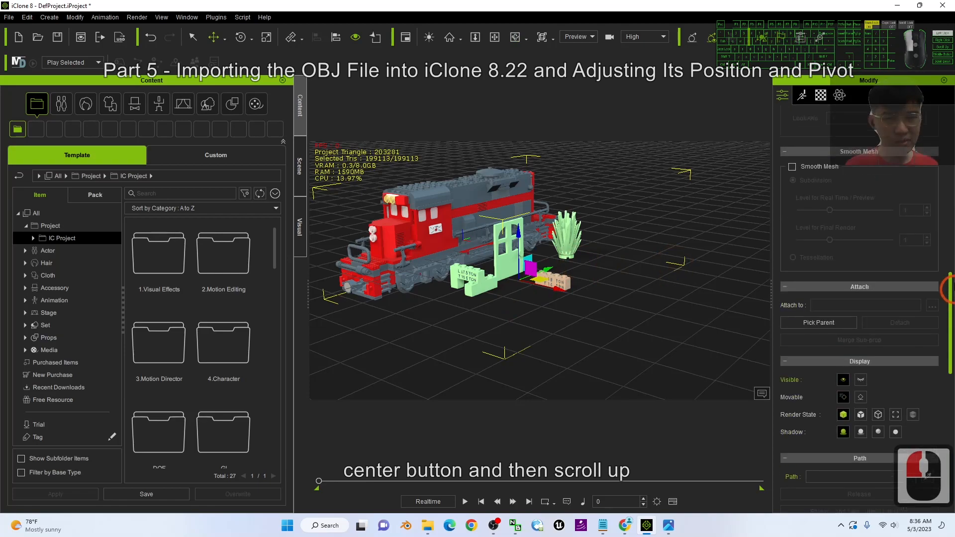
scroll(949, 288, "up", 5)
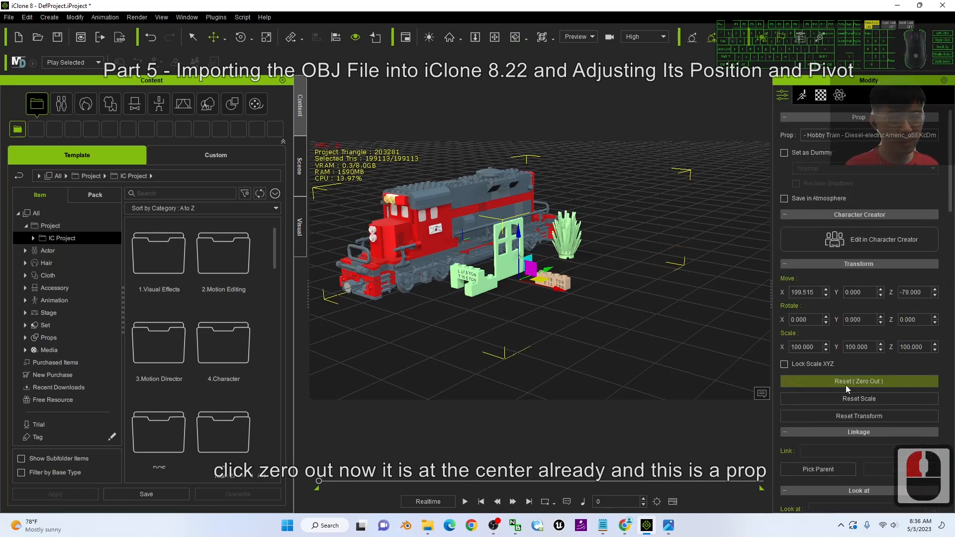
left_click(866, 381)
Step: Examine the zeroed-out train prop from several angles in the viewport and minimise iClone
key("x")
left_click_drag(460, 219, 500, 304)
key("c")
scroll(547, 323, "up", 12)
key("x")
left_click_drag(574, 341, 815, 71)
left_click(898, 5)
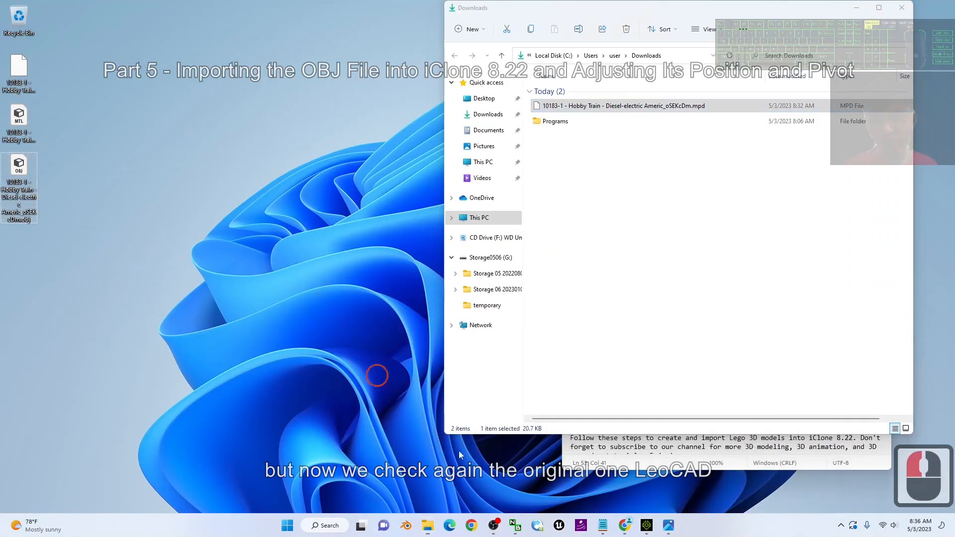
Step: Launch LeoCAD, load the train MPD file from the Desktop into it, and maximise the window
left_click(316, 526)
type("le")
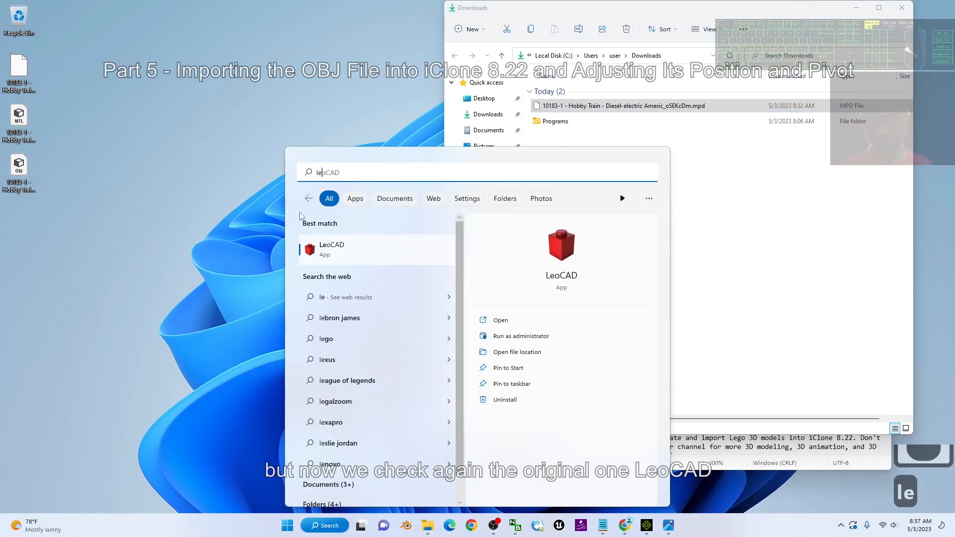
left_click(380, 252)
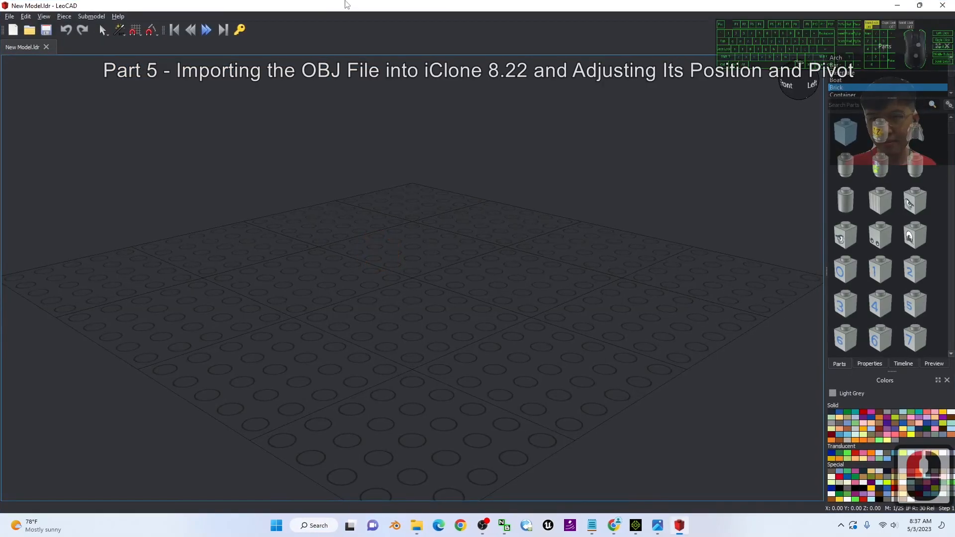
double_click(347, 4)
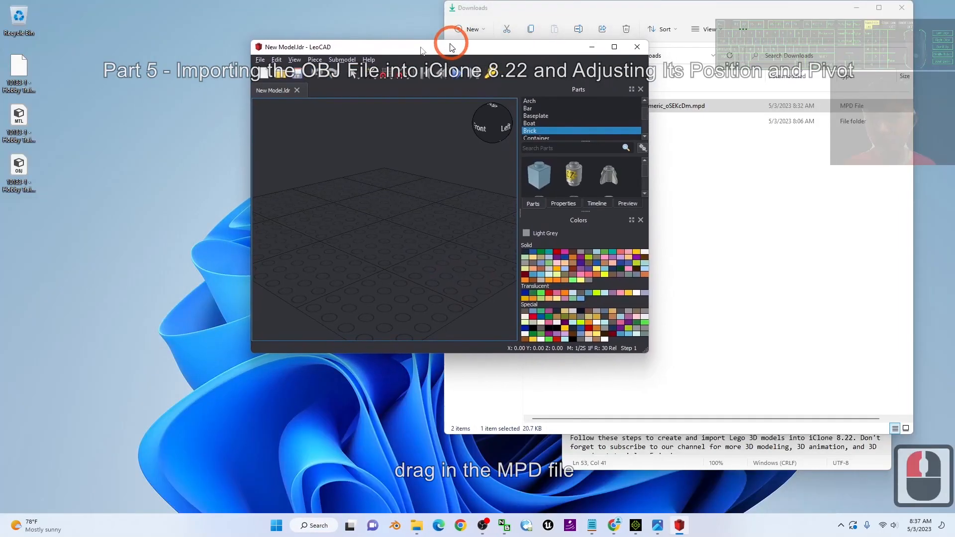
left_click(12, 71)
left_click_drag(25, 80, 419, 169)
double_click(477, 48)
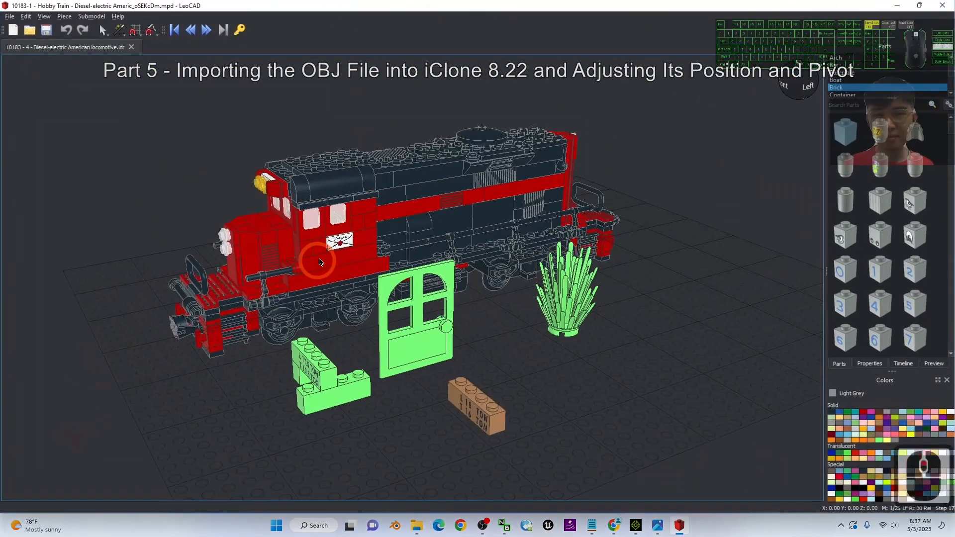
Step: Inspect the original model in LeoCAD, minimise it, and switch back to iClone to compare the imported train prop
mouse_move(463, 321)
left_mouse_down("alt")
mouse_move(482, 299)
mouse_move(477, 288)
mouse_move(433, 291)
mouse_move(393, 313)
mouse_move(398, 332)
mouse_move(376, 332)
mouse_move(445, 343)
mouse_move(457, 334)
left_mouse_up("alt")
left_click(897, 5)
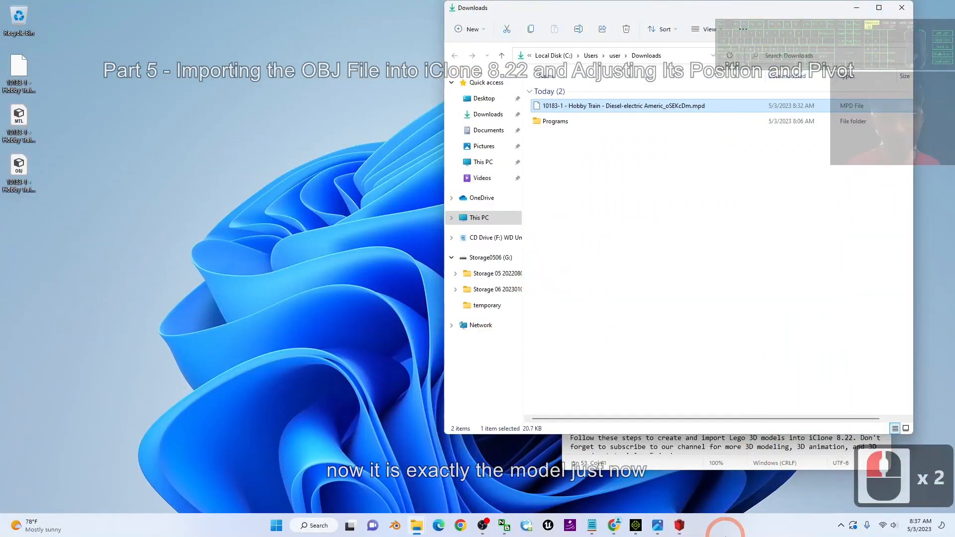
left_click(635, 525)
scroll(572, 263, "up", 12)
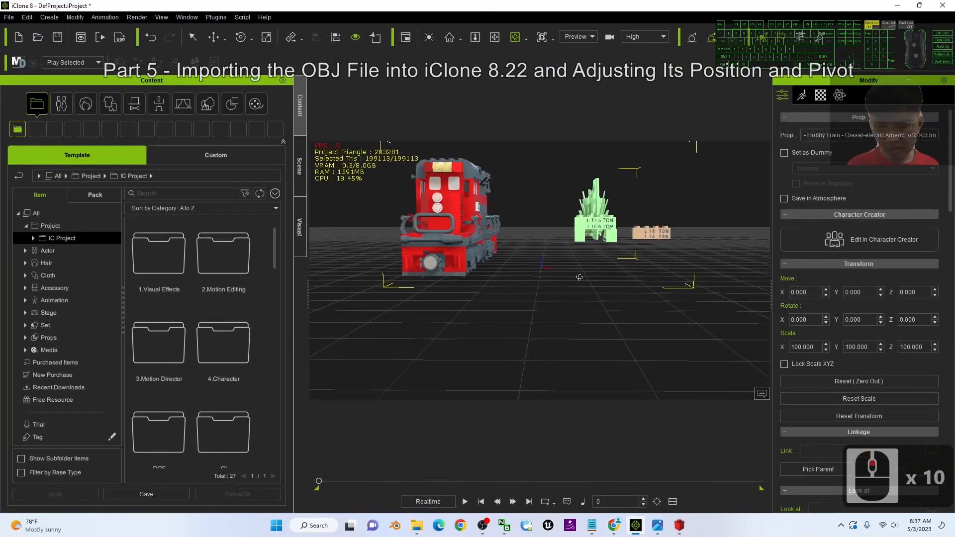
right_click_drag(576, 262, 506, 182)
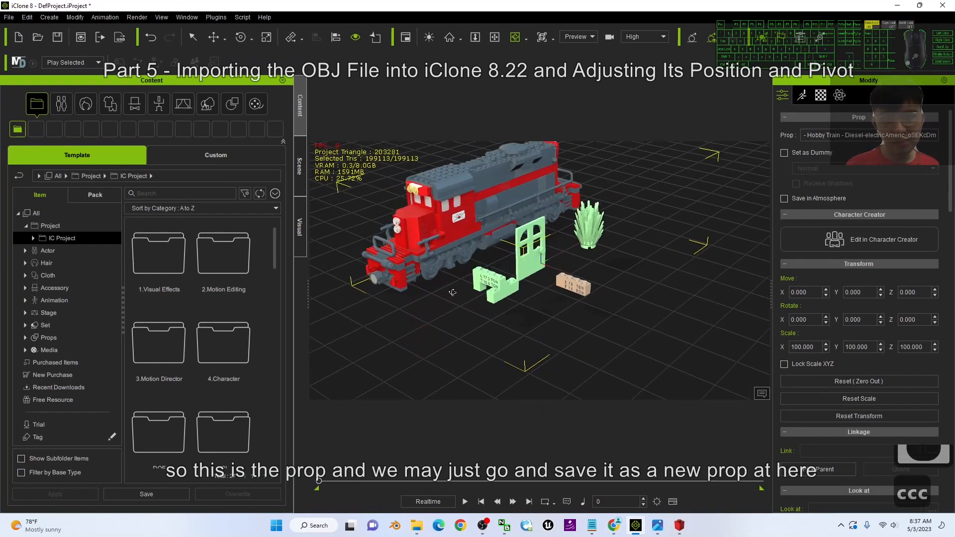
Step: Open the Props subfolder under the Props category of the custom content library
left_click_drag(517, 257, 542, 254)
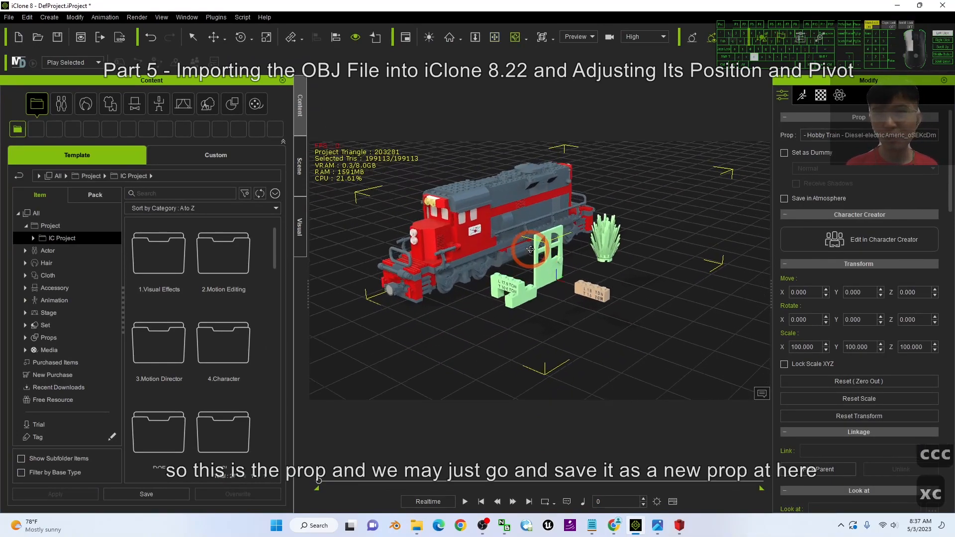
left_click(212, 105)
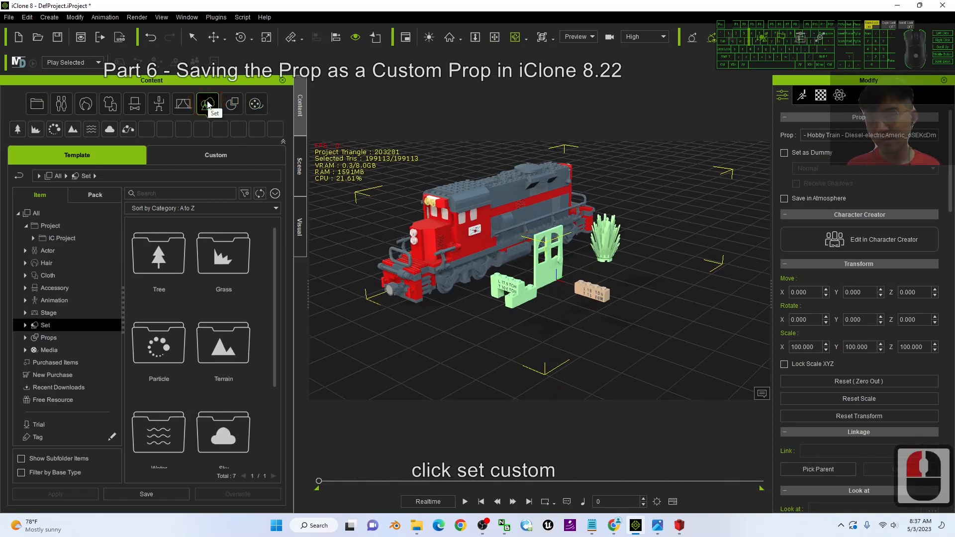
left_click(216, 156)
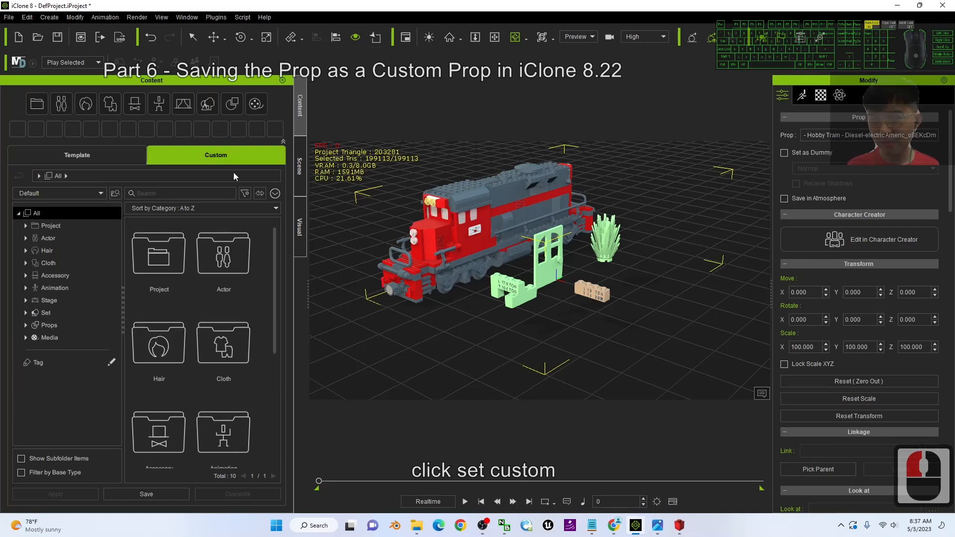
left_click_drag(274, 261, 274, 269)
left_click(227, 101)
left_click(229, 102)
left_click(233, 104)
left_click(232, 109)
left_click(233, 108)
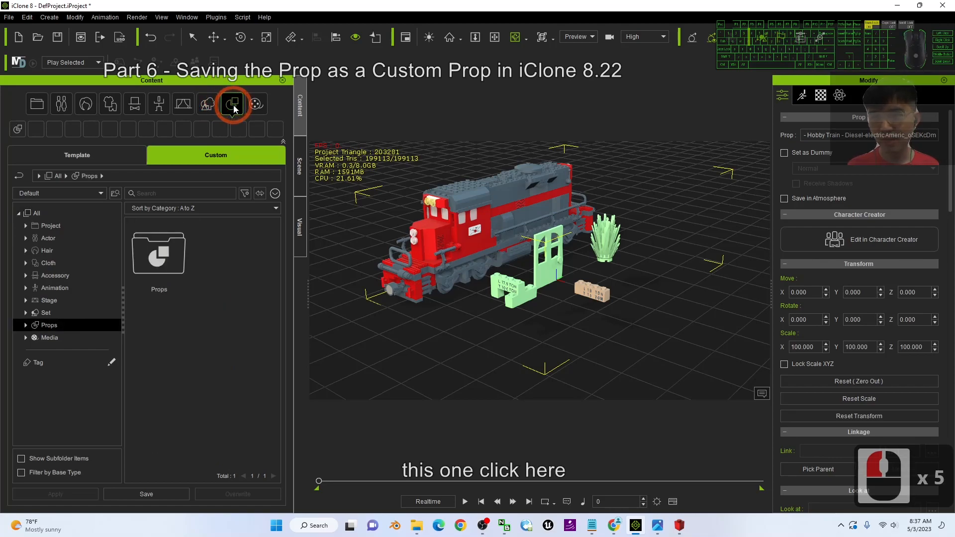
double_click(163, 276)
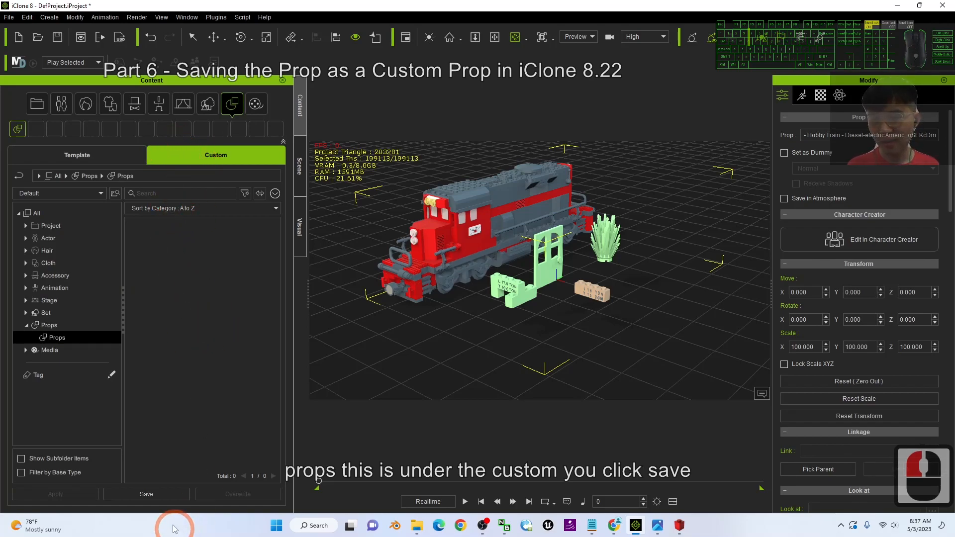
Step: Save the train prop to the custom Props folder with the file name lego01
left_click(166, 494)
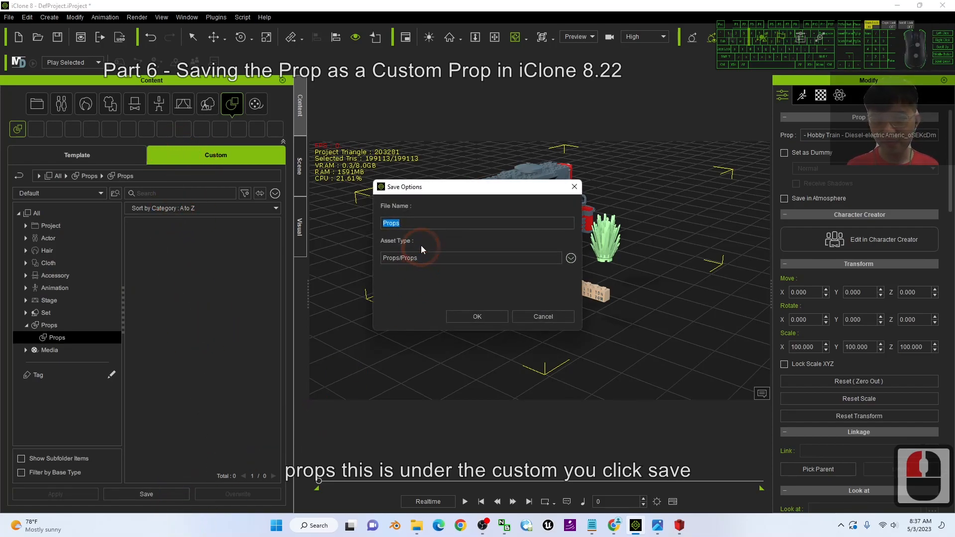
left_click(404, 222)
type("lego01")
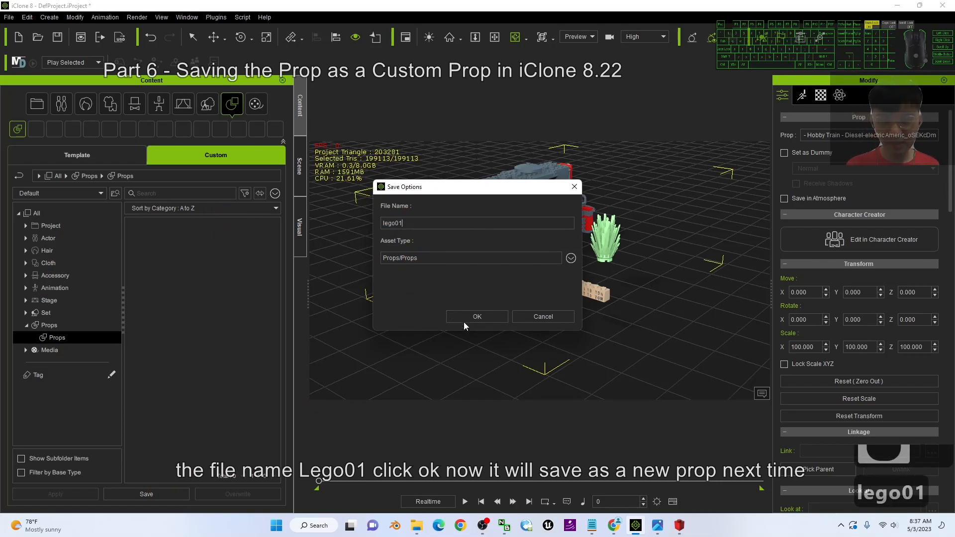
left_click(471, 315)
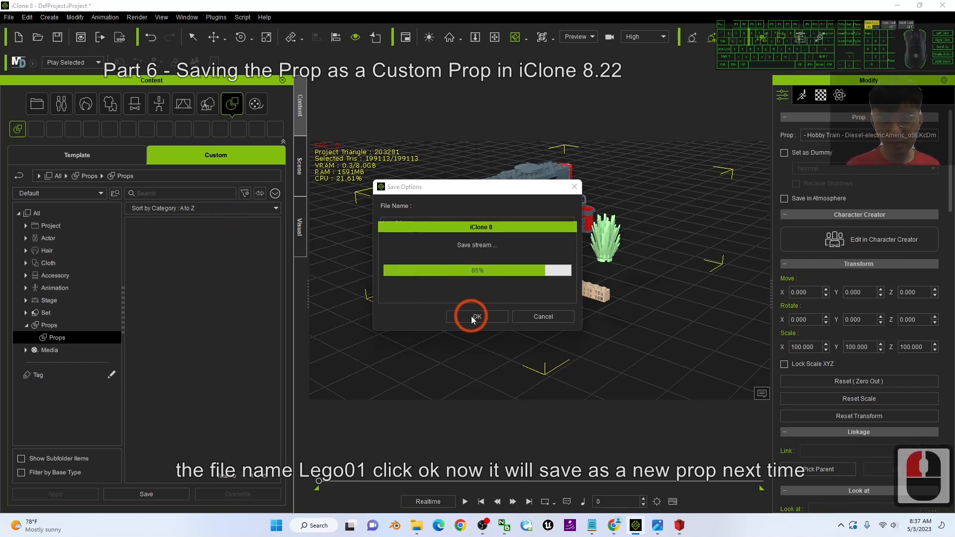
Step: Place a copy of the saved lego01 prop in the scene beside the original train, at about X 700, Y 700
scroll(568, 246, "down", 19)
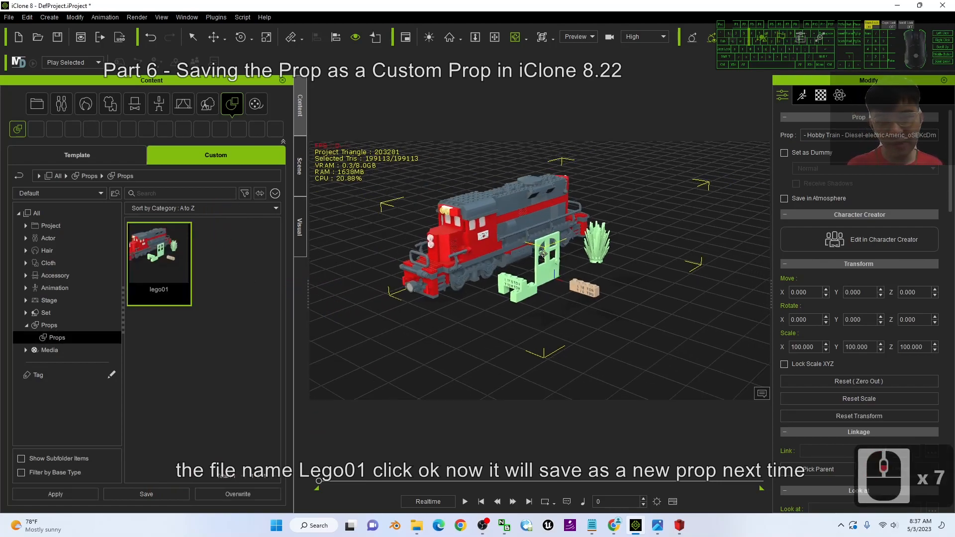
key("x")
left_click_drag(627, 214, 524, 238)
key("c")
left_click_drag(161, 267, 641, 254)
scroll(624, 215, "down", 7)
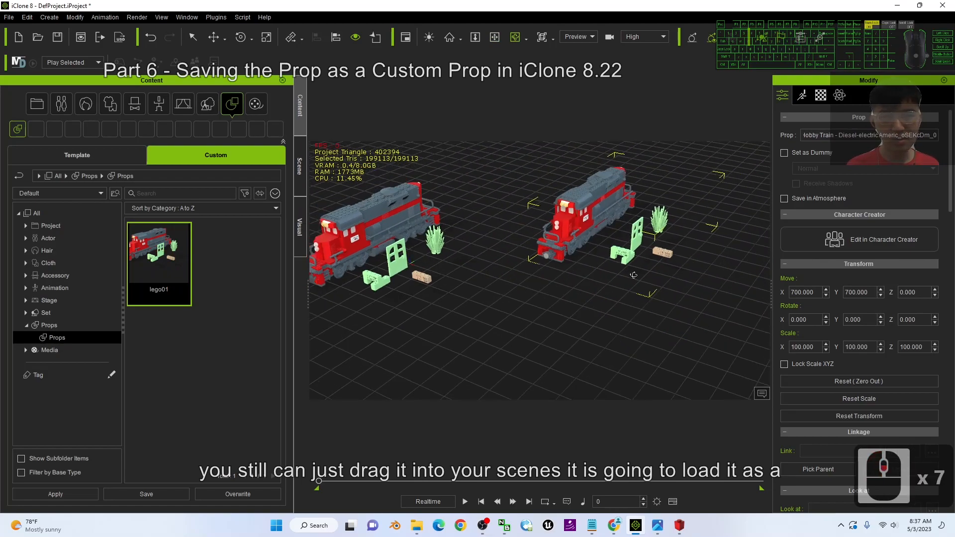
key("x")
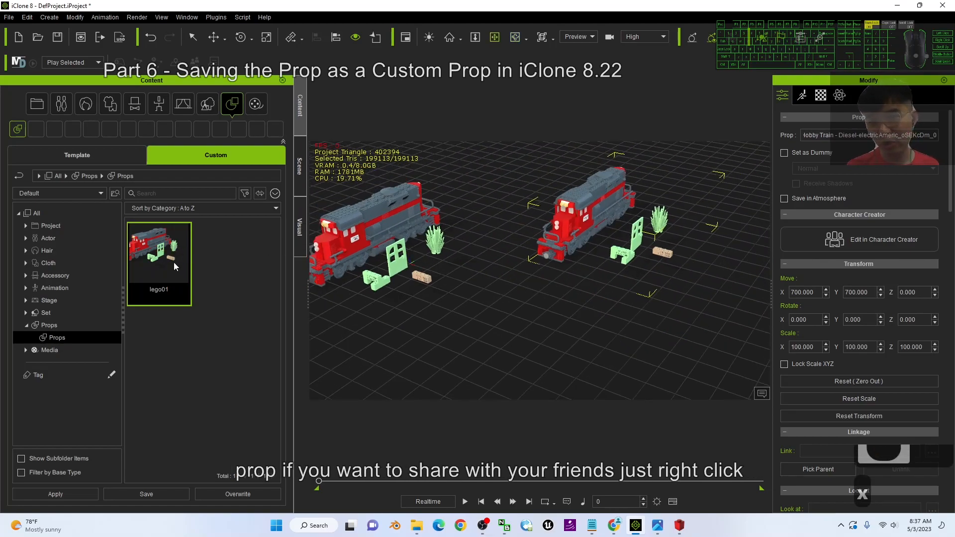
Step: Find the saved lego01 prop's file on disk and show its folder contents as large thumbnails
right_click(160, 244)
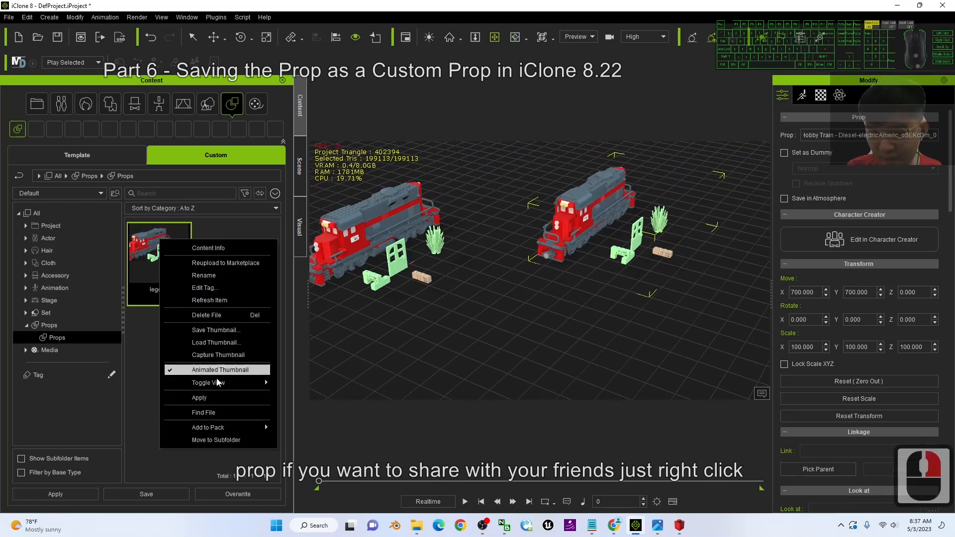
left_click(221, 411)
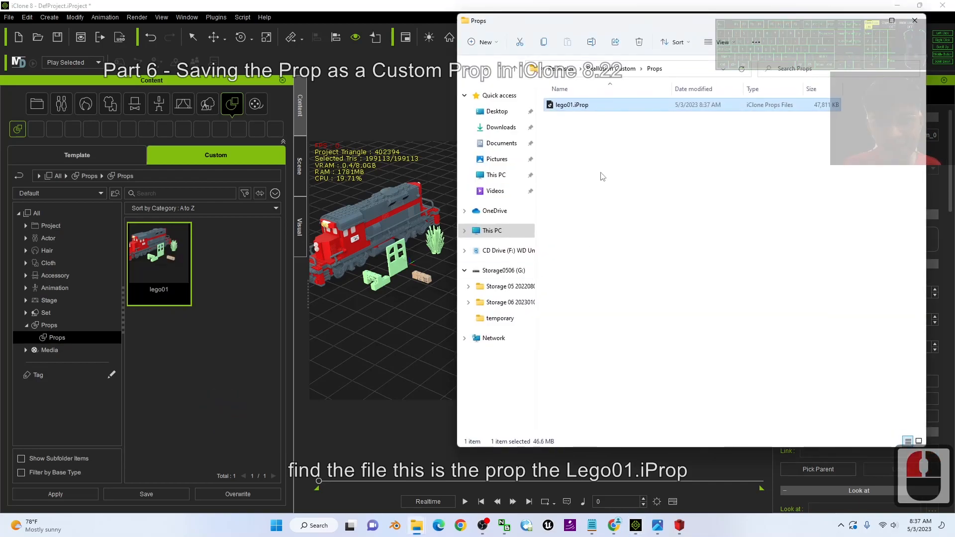
right_click(577, 161)
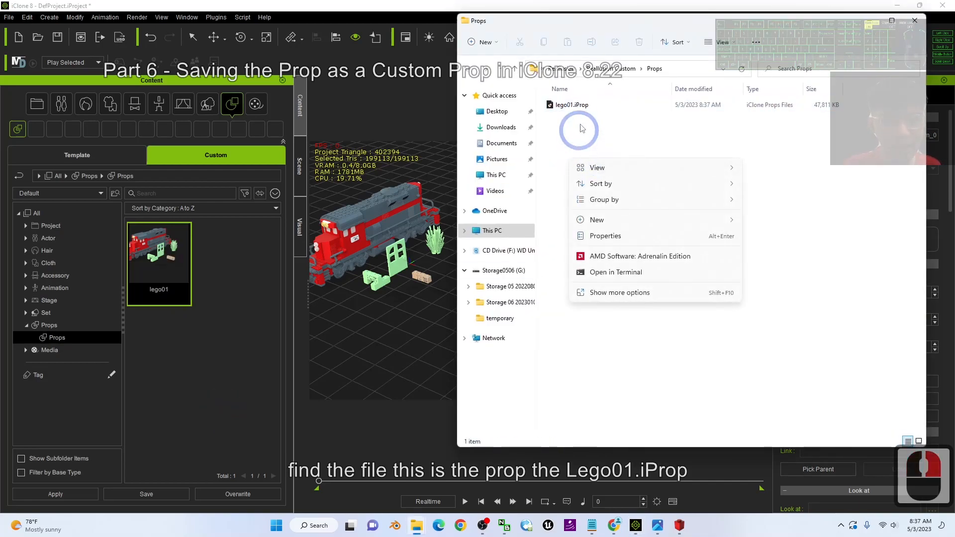
mouse_move(602, 168)
left_click(790, 171)
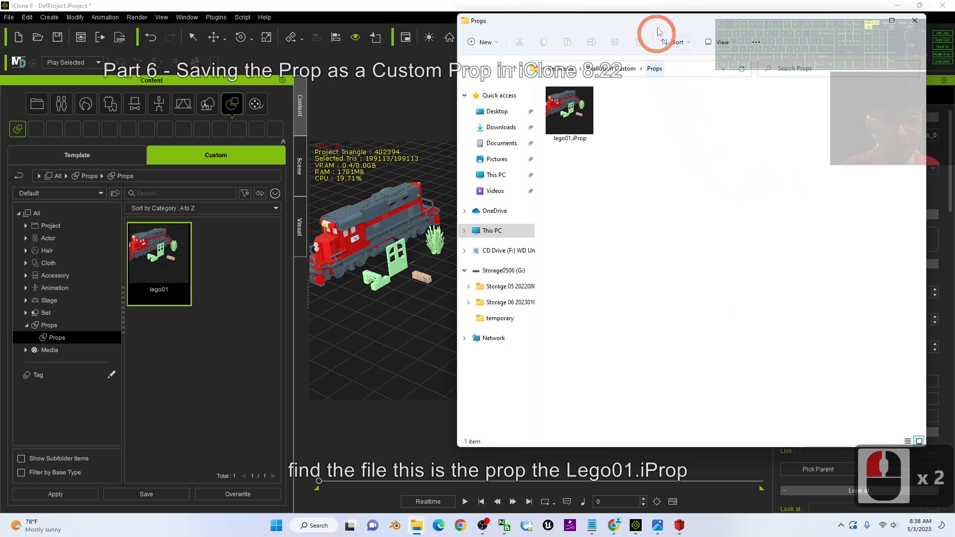
Step: Reposition the folder window, select lego01.iProp for inspection, and switch to the cover.jpg image in the photo viewer
left_click_drag(667, 21, 533, 63)
double_click(469, 175)
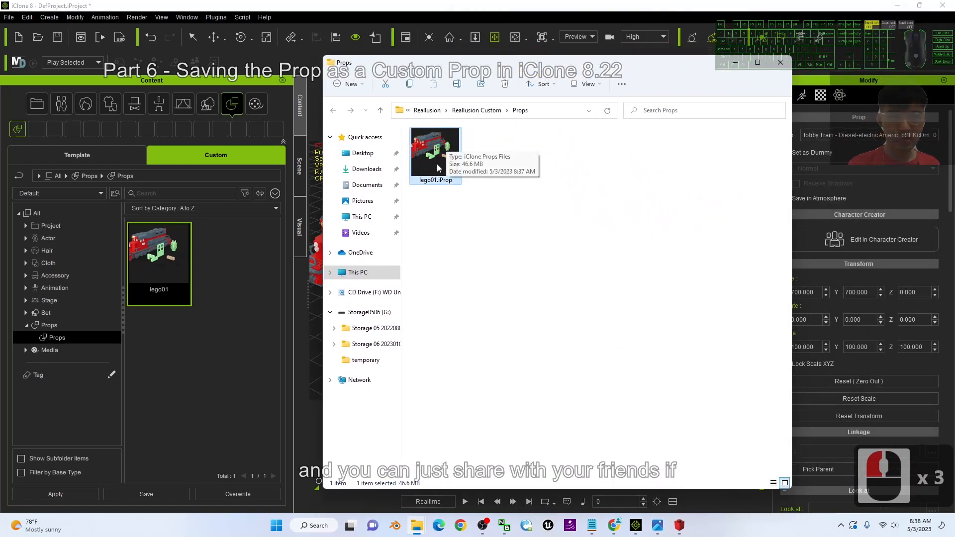
left_click(609, 312)
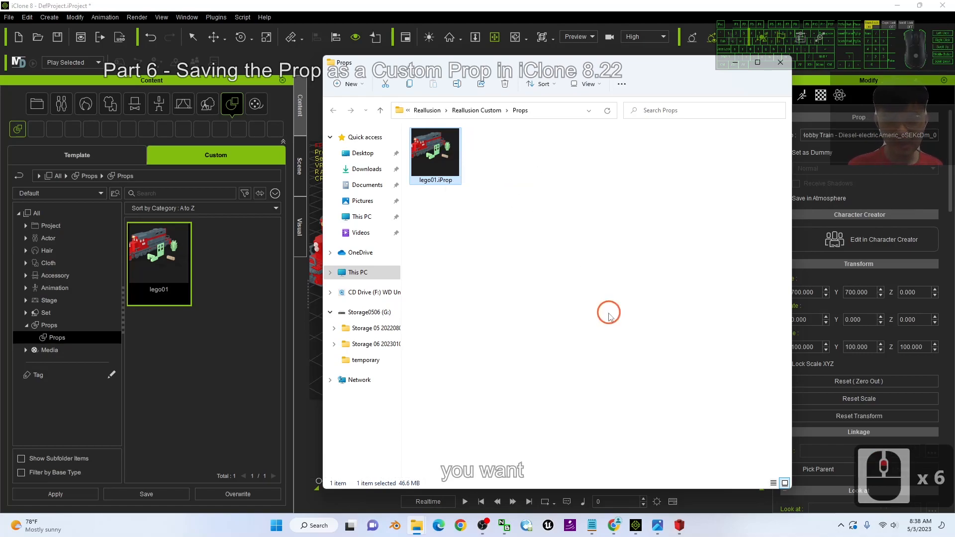
left_click(653, 525)
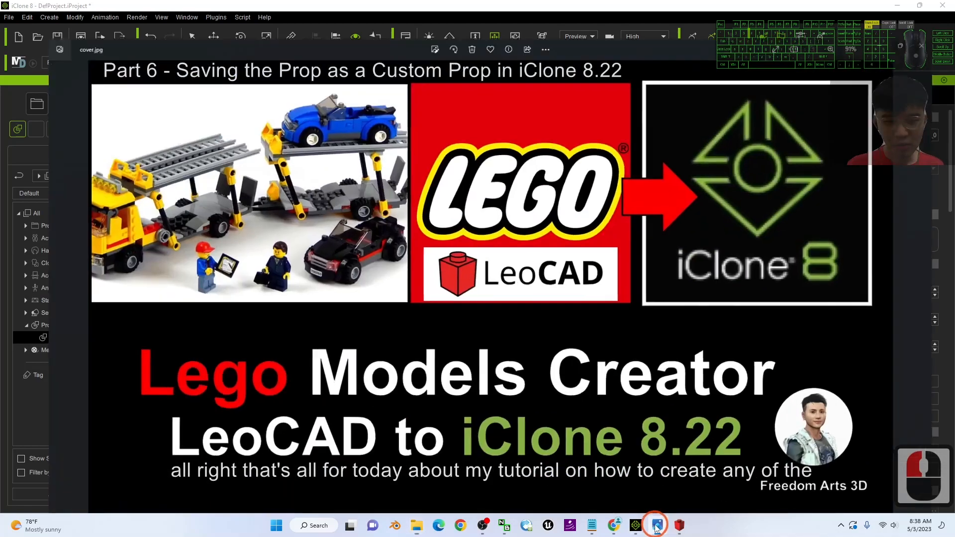